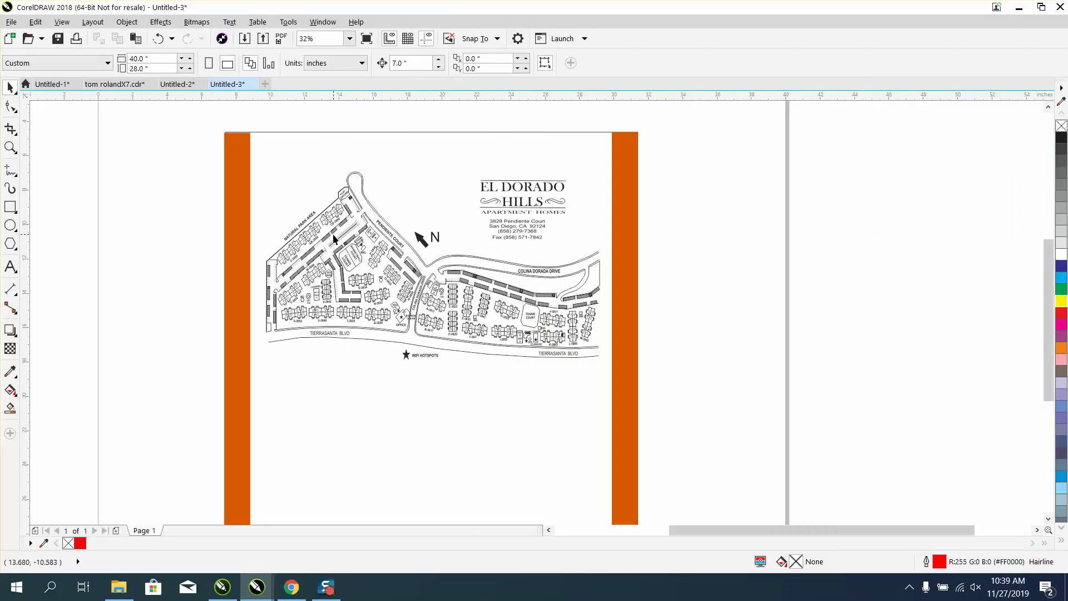
Zoom in on the map's loop road and delete both orange side bars and the map's border
{"action": "left_click", "coordinate": [10, 147]}
{"action": "left_click", "coordinate": [360, 182]}
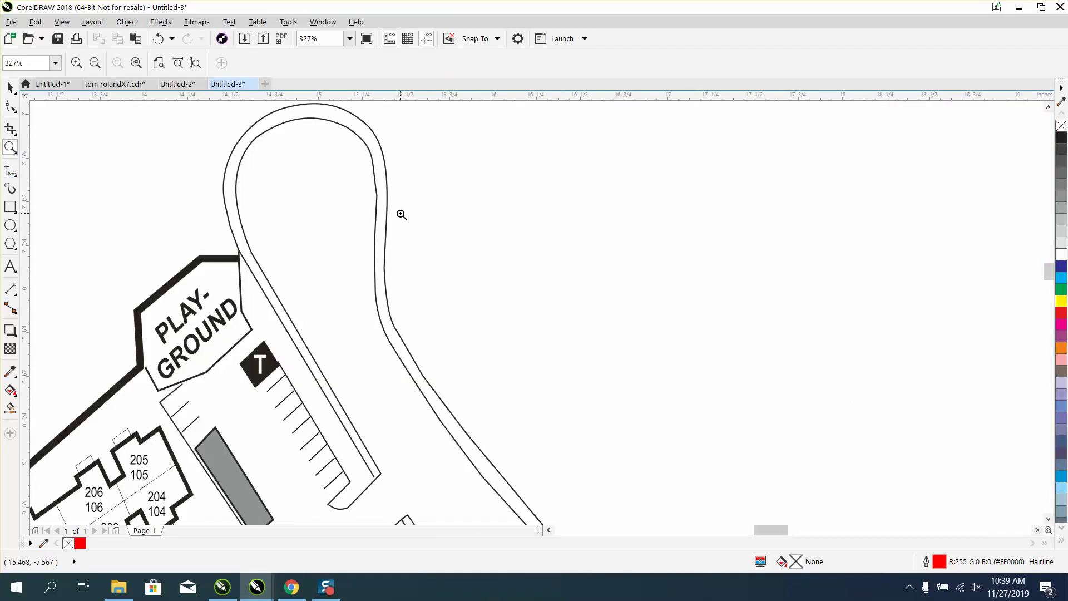
{"action": "scroll", "coordinate": [402, 215], "scroll_direction": "down", "scroll_amount": 5}
{"action": "scroll", "coordinate": [402, 215], "scroll_direction": "down", "scroll_amount": 2}
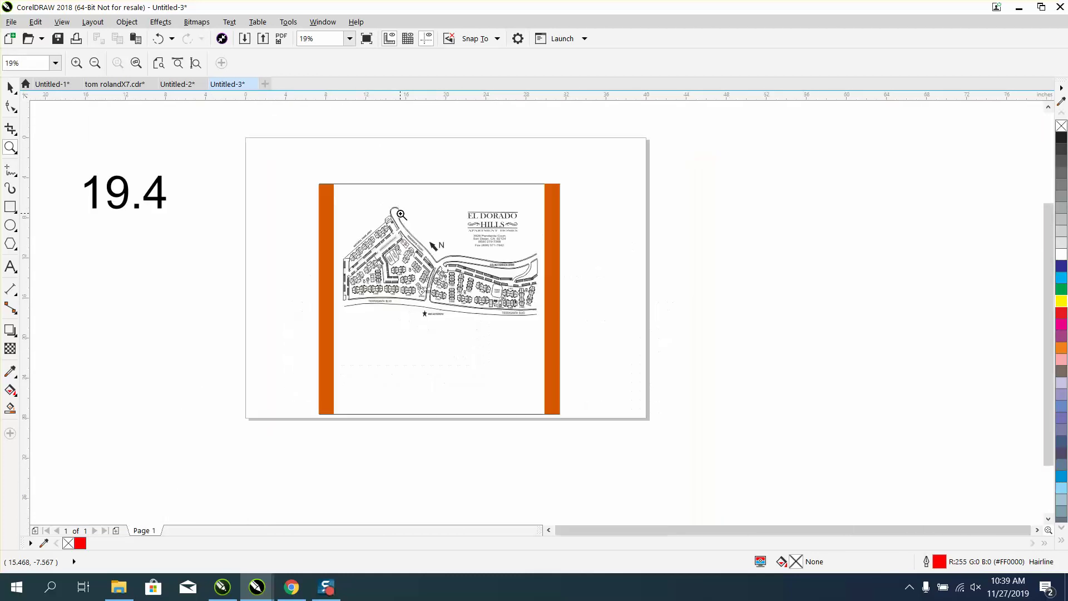
{"action": "left_click", "coordinate": [9, 88]}
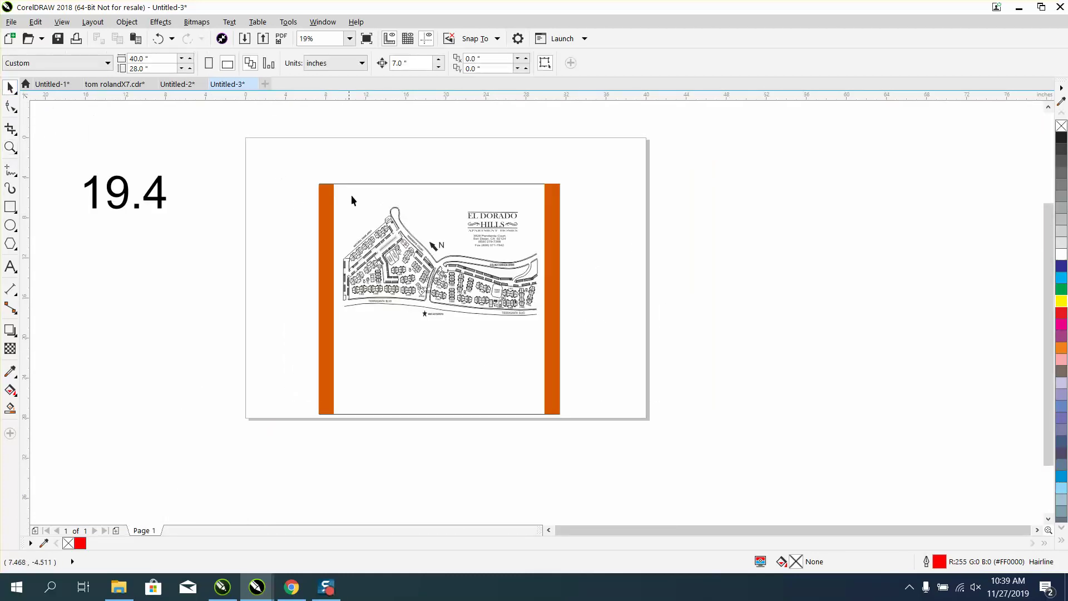
{"action": "left_click", "coordinate": [328, 202]}
{"action": "left_click_drag", "start_coordinate": [327, 203], "coordinate": [555, 216]}
{"action": "key", "text": "Delete"}
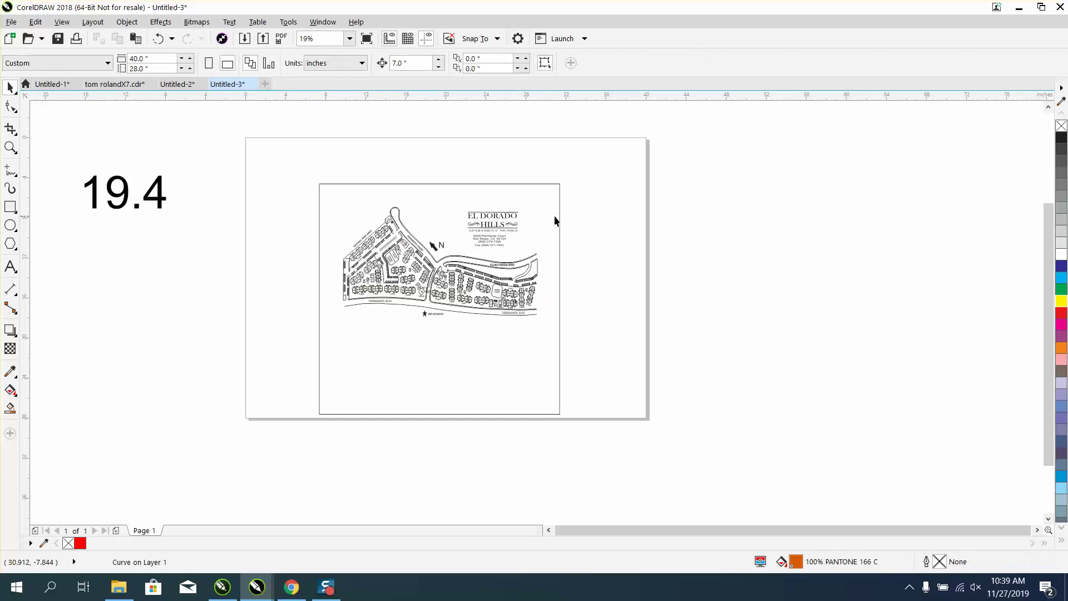
{"action": "left_click", "coordinate": [560, 219]}
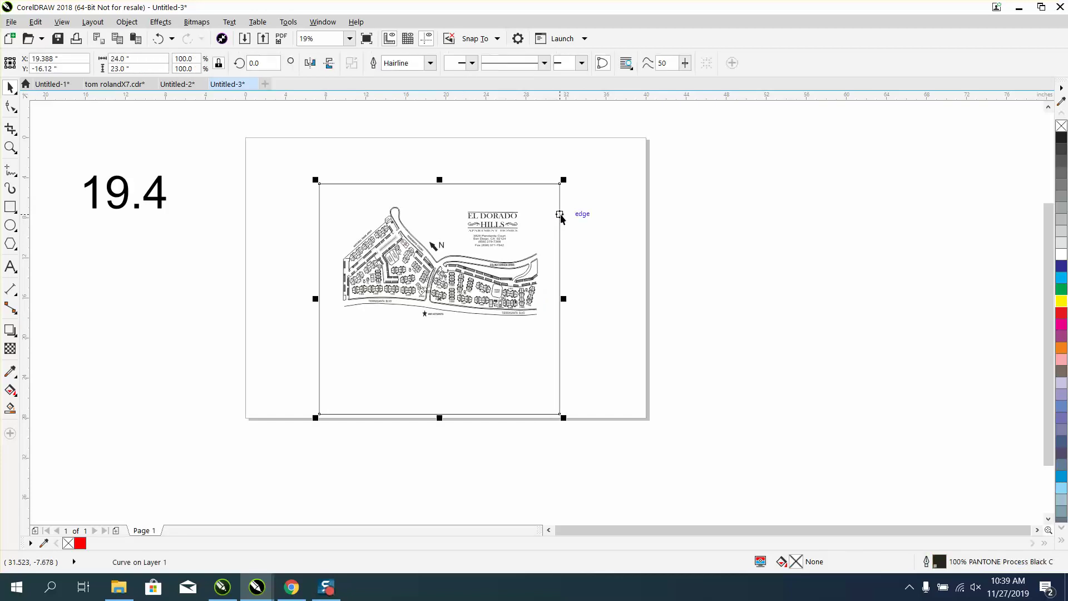
{"action": "key", "text": "Delete"}
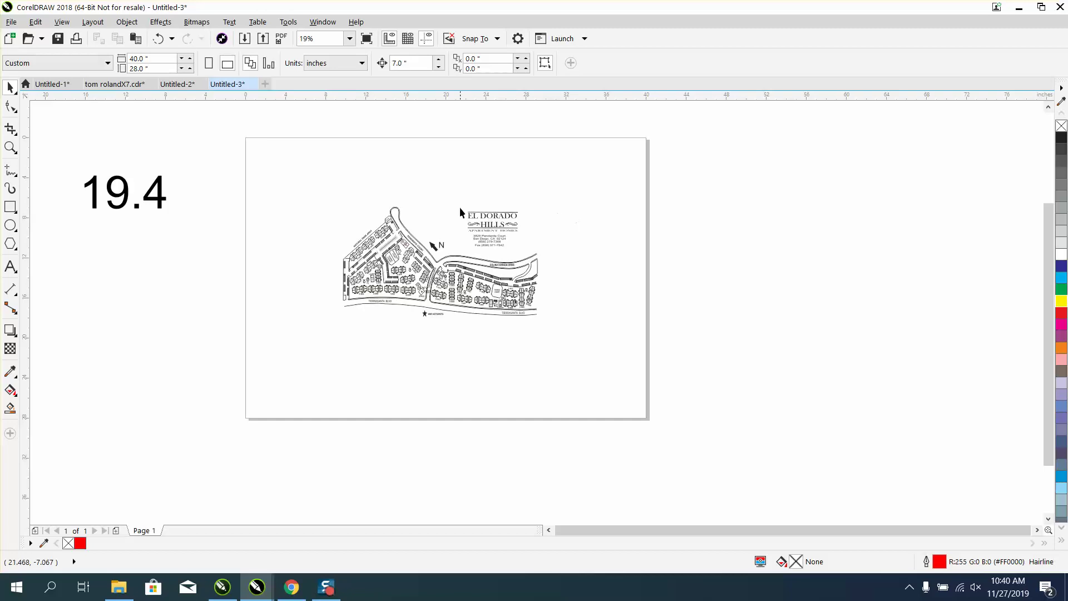
Test-nudge the El Dorado Hills logo right and back, then deselect it
{"action": "left_click_drag", "start_coordinate": [452, 198], "coordinate": [539, 248]}
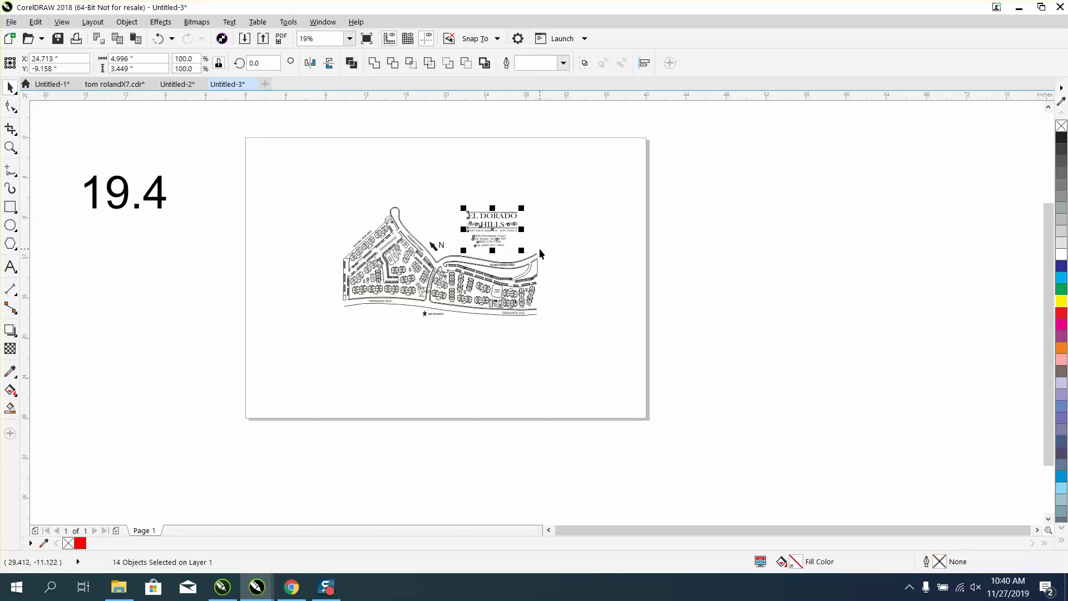
{"action": "key", "text": "Right"}
{"action": "key", "text": "Right"}
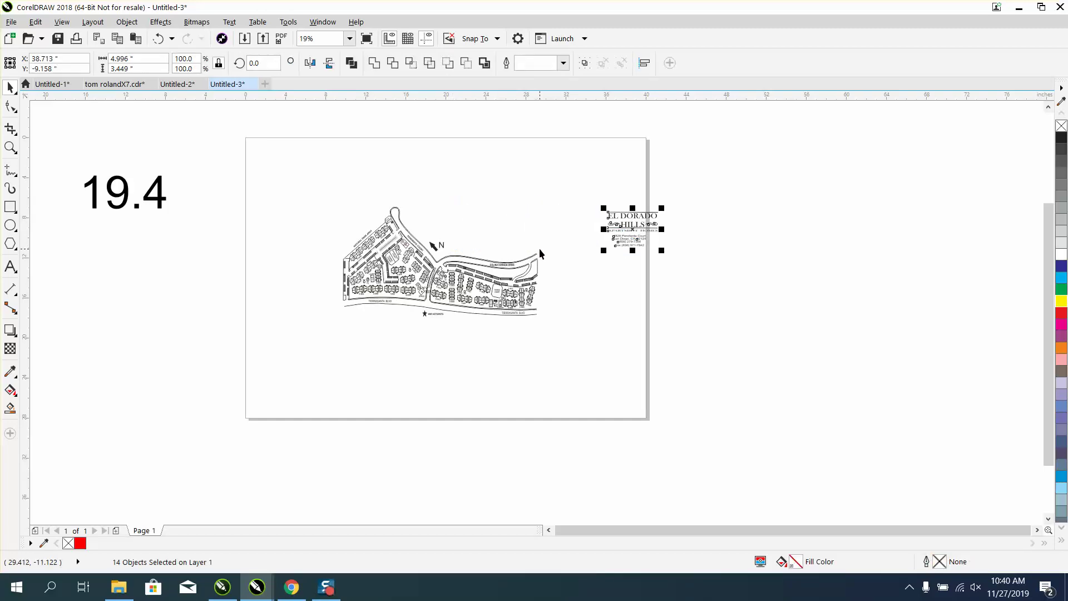
{"action": "key", "text": "Left"}
{"action": "key", "text": "Left"}
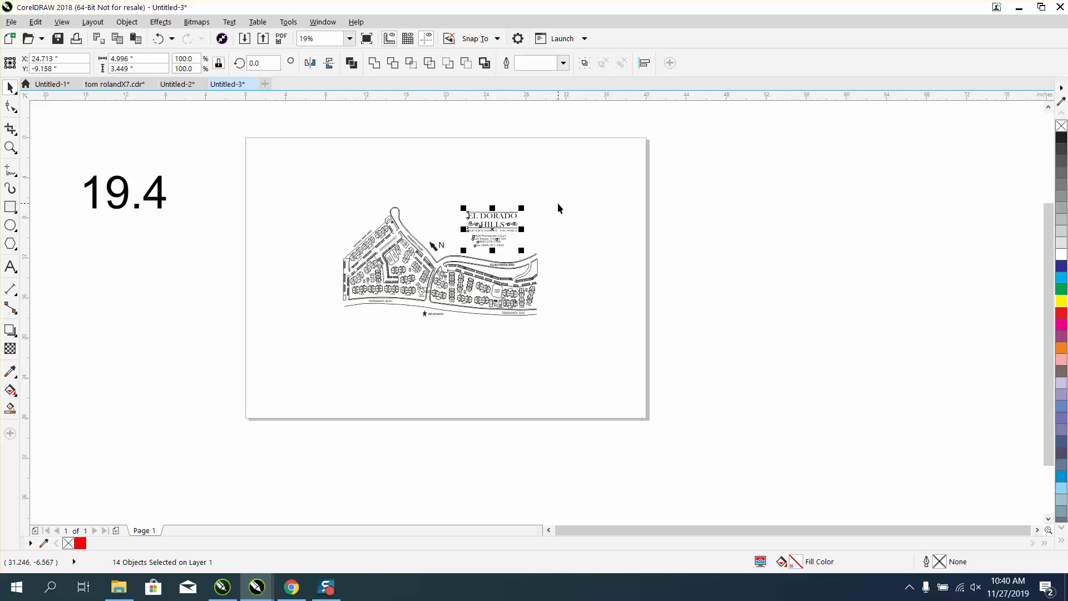
{"action": "left_click", "coordinate": [558, 204]}
Change the nudge distance to 20 inches
{"action": "double_click", "coordinate": [421, 61]}
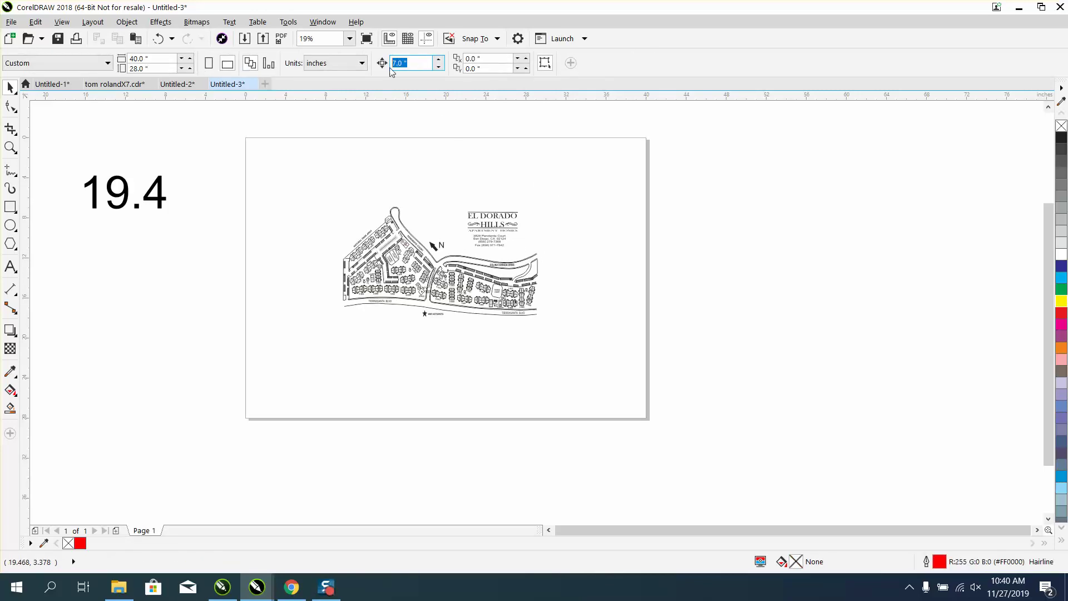
{"action": "type", "text": "20"}
{"action": "key", "text": "Return"}
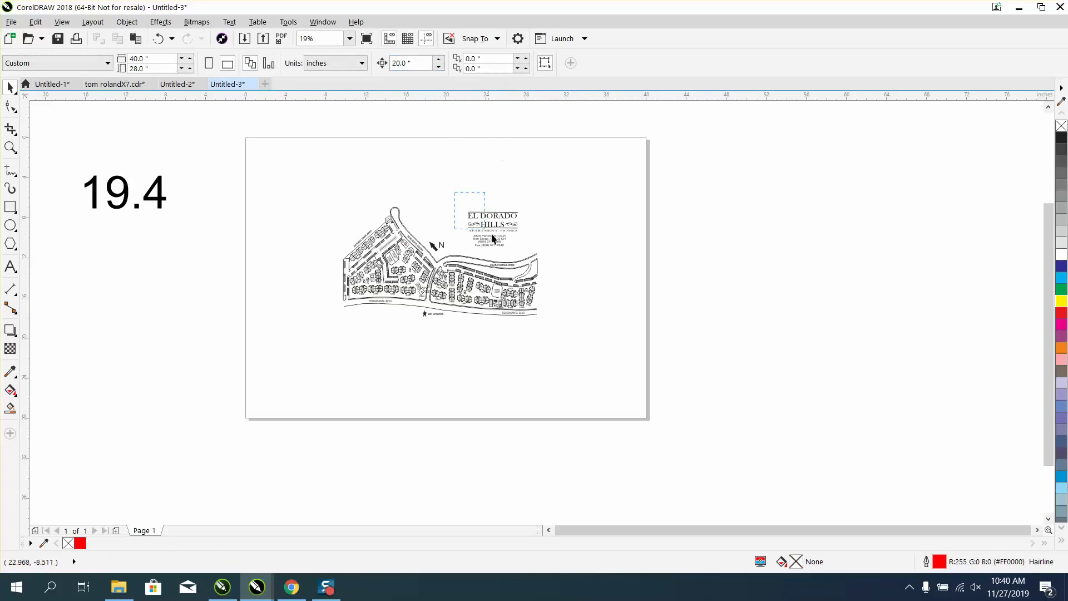
Nudge the logo 20 inches off the page, then undo the move
{"action": "left_click", "coordinate": [545, 249]}
{"action": "key", "text": "Right"}
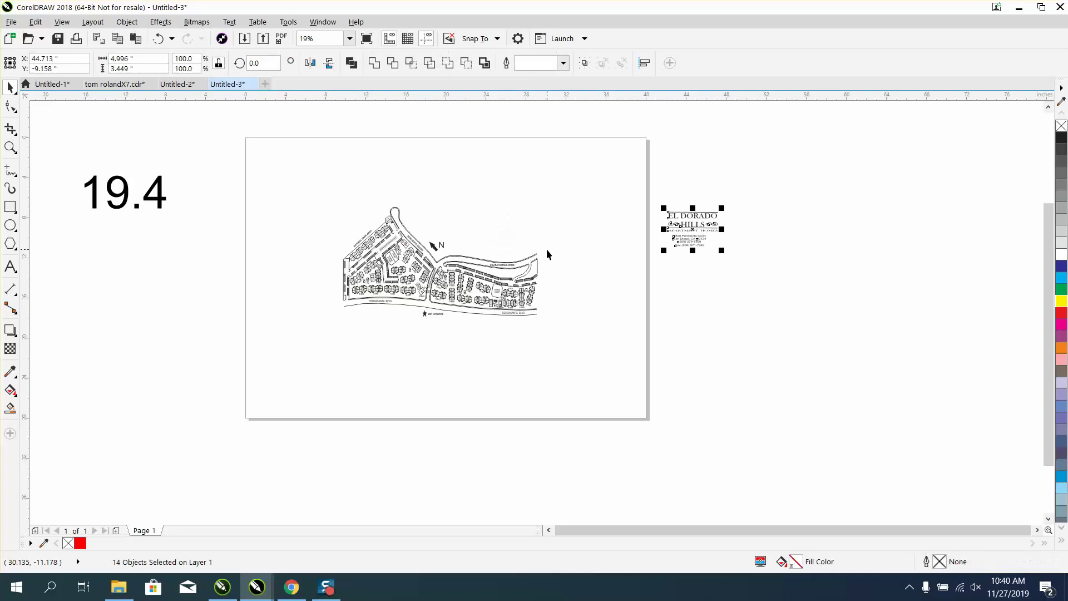
{"action": "left_click", "coordinate": [440, 245]}
{"action": "left_click", "coordinate": [158, 39]}
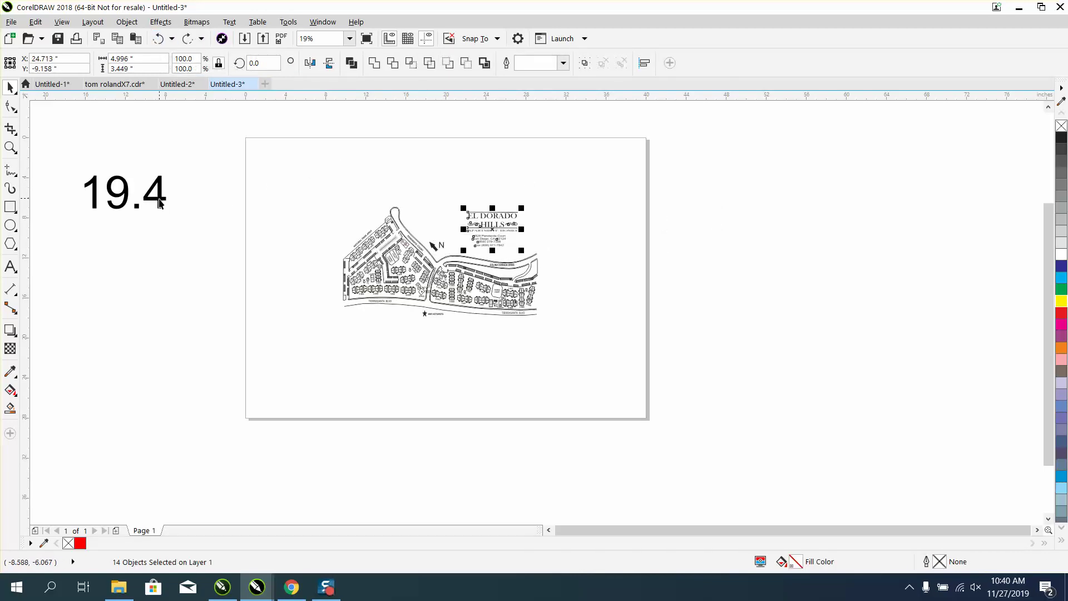
Ungroup all of the site map and scale it down to 5.281 × 2.962 inches
{"action": "left_click_drag", "start_coordinate": [322, 183], "coordinate": [653, 356]}
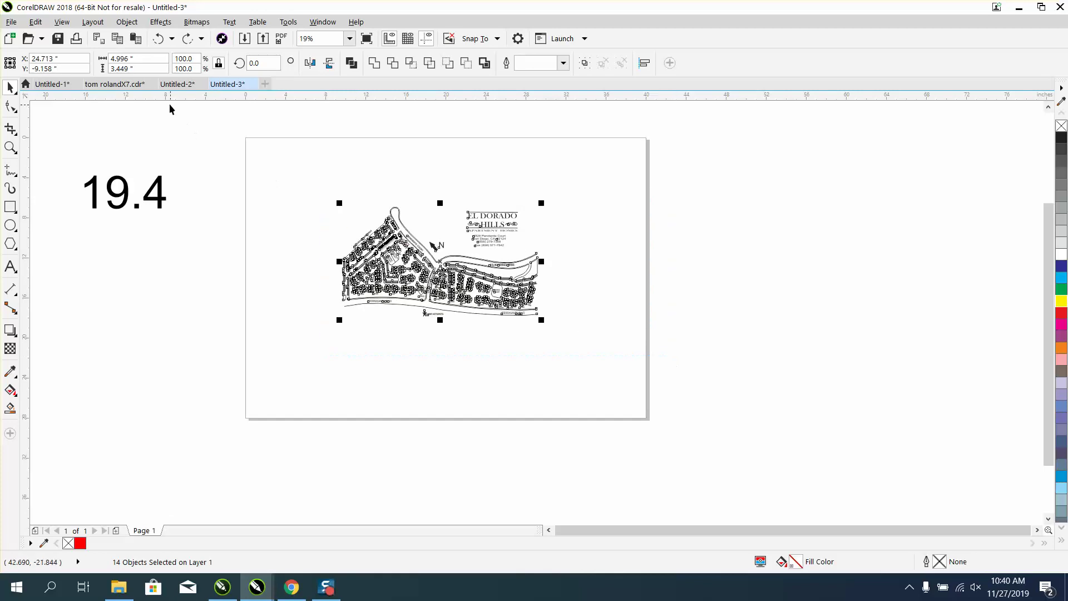
{"action": "key", "text": "ctrl+u"}
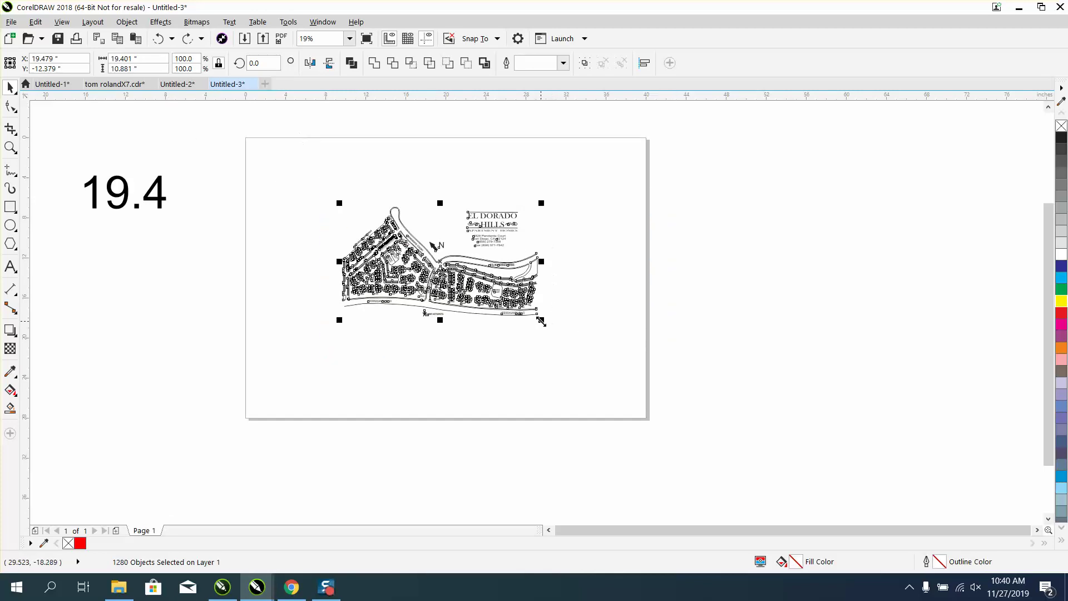
{"action": "left_click_drag", "start_coordinate": [541, 321], "coordinate": [467, 255]}
{"action": "left_click", "coordinate": [10, 147]}
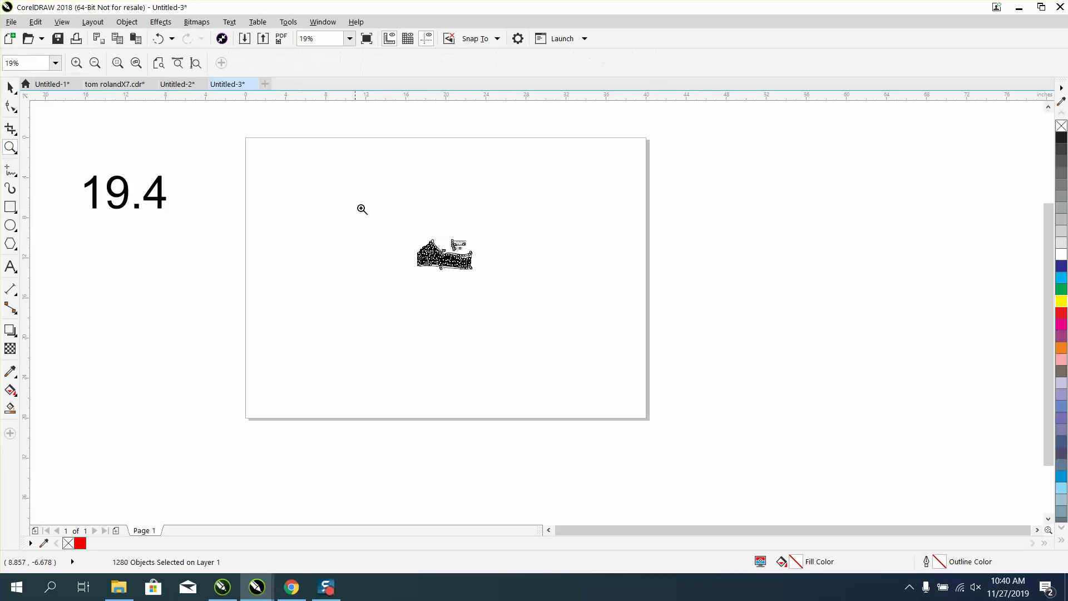
{"action": "left_click_drag", "start_coordinate": [374, 214], "coordinate": [595, 330]}
Clear the selection and set the nudge distance to 7 inches
{"action": "left_click", "coordinate": [9, 87]}
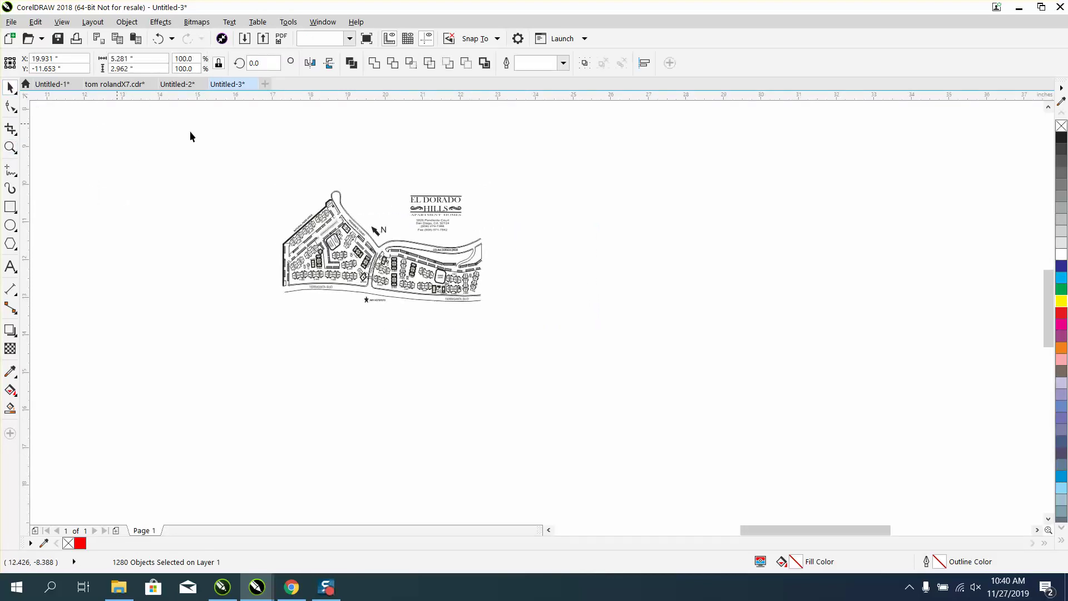
{"action": "left_click", "coordinate": [189, 131]}
{"action": "left_click_drag", "start_coordinate": [403, 185], "coordinate": [428, 199]}
{"action": "left_click_drag", "start_coordinate": [249, 173], "coordinate": [270, 220]}
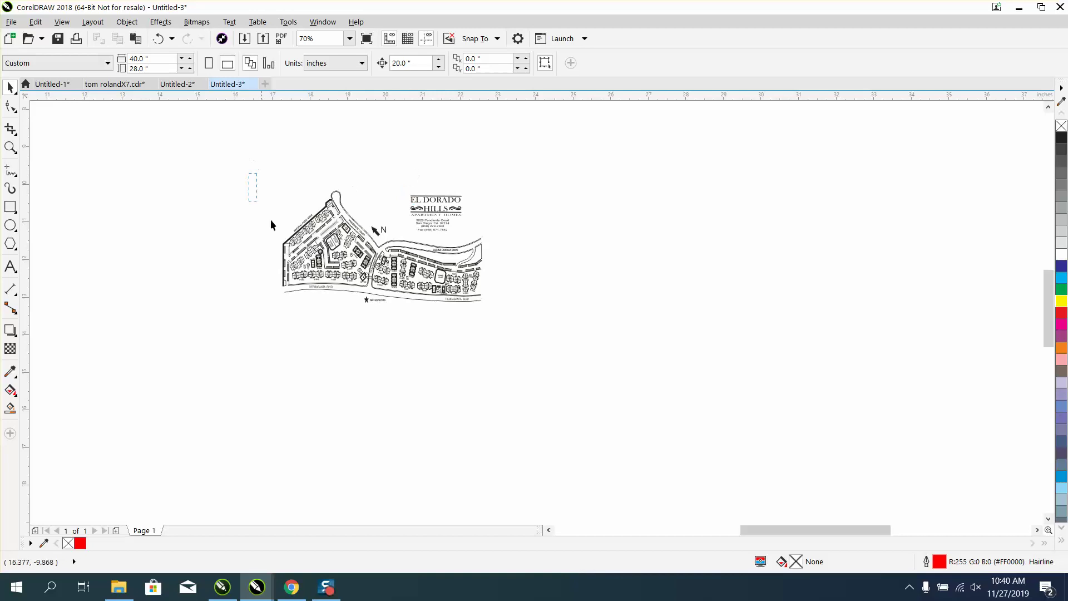
{"action": "left_click_drag", "start_coordinate": [579, 350], "coordinate": [579, 351]}
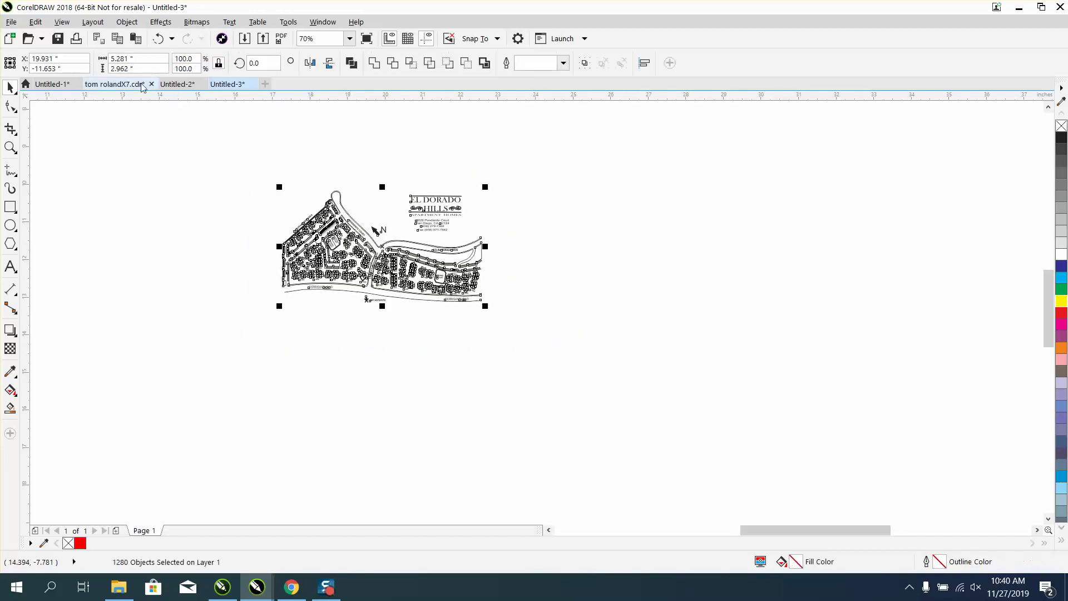
{"action": "left_click", "coordinate": [198, 115]}
{"action": "left_click_drag", "start_coordinate": [429, 63], "coordinate": [382, 66]}
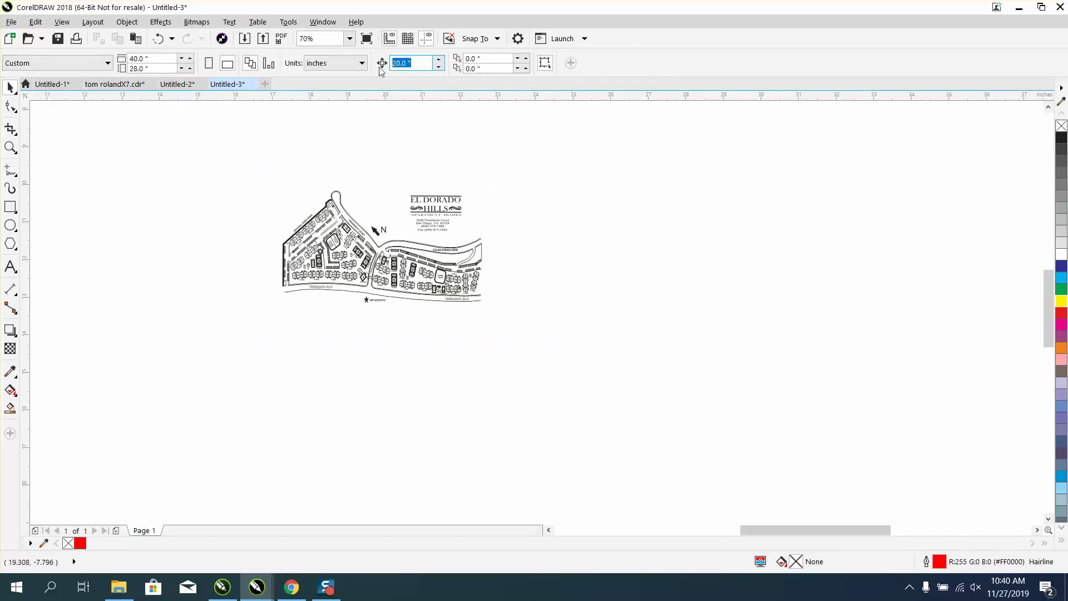
{"action": "type", "text": "7"}
{"action": "key", "text": "Return"}
Nudge the El Dorado Hills logo, north arrow and star label each 7 inches right
{"action": "left_click_drag", "start_coordinate": [398, 174], "coordinate": [480, 229]}
{"action": "key", "text": "Right"}
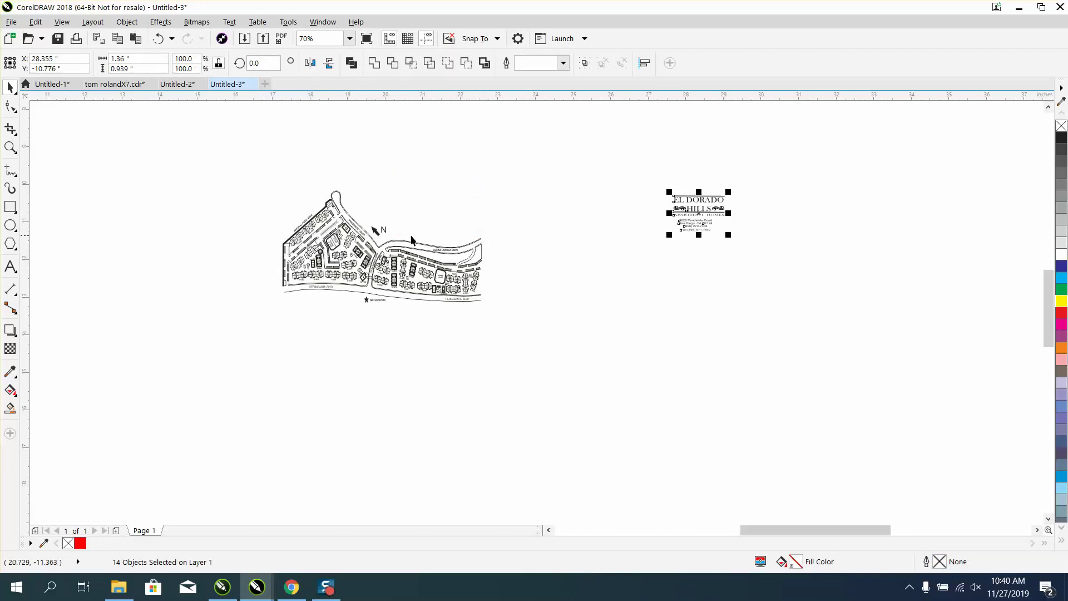
{"action": "left_click", "coordinate": [376, 230]}
{"action": "key", "text": "Right"}
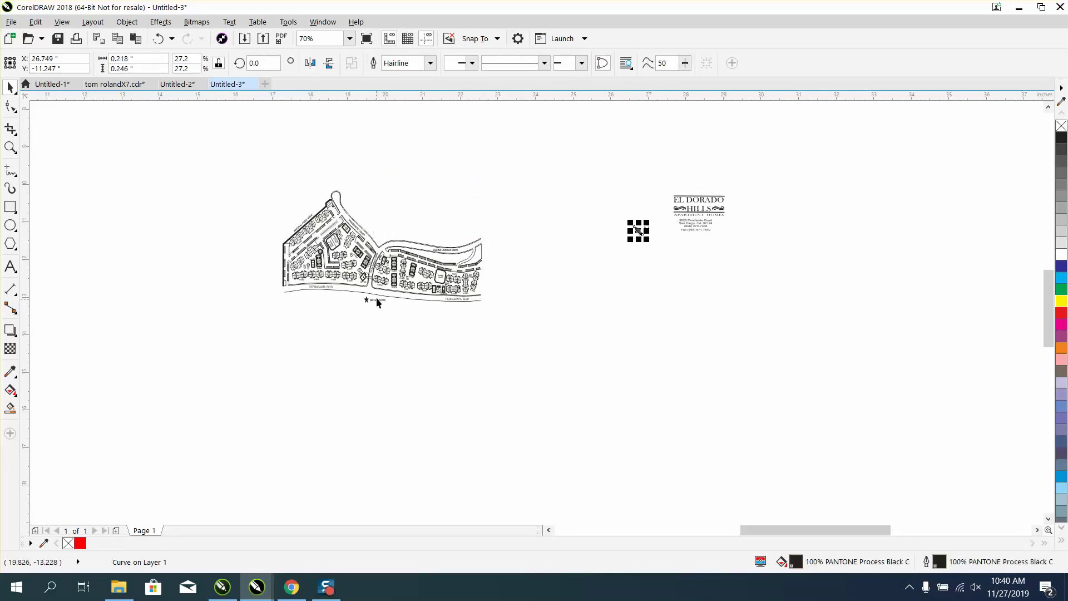
{"action": "left_click", "coordinate": [376, 301]}
{"action": "key", "text": "Right"}
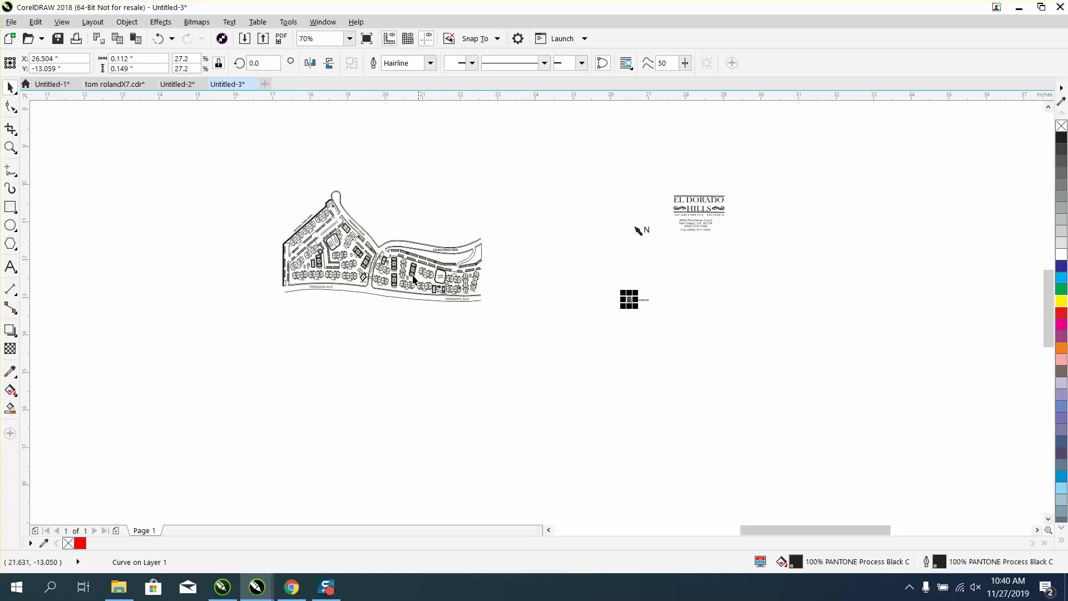
{"action": "left_click_drag", "start_coordinate": [262, 172], "coordinate": [539, 333]}
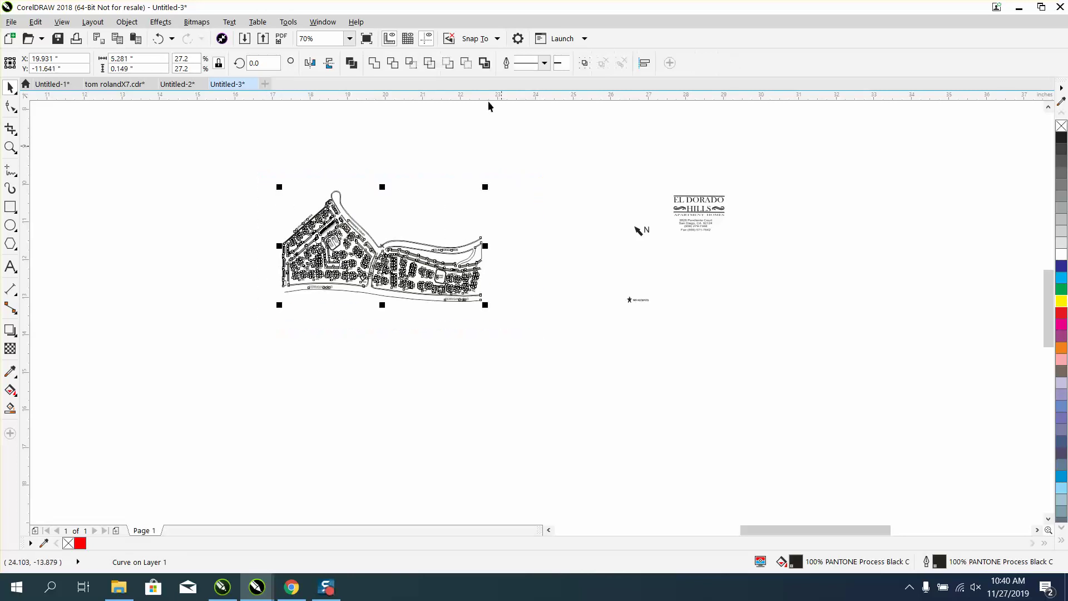
Generate a boundary curve around the selected site map with Create Boundary
{"action": "left_click", "coordinate": [486, 63]}
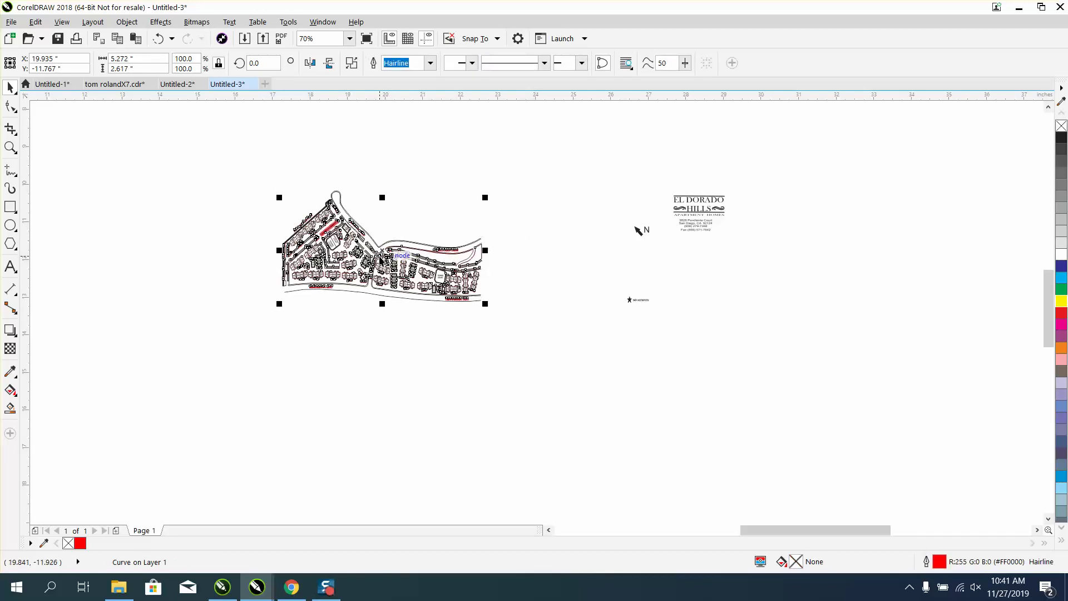
Move the red boundary 7 inches down and shift the black map's outer outline curve onto it
{"action": "key", "text": "shift+Down"}
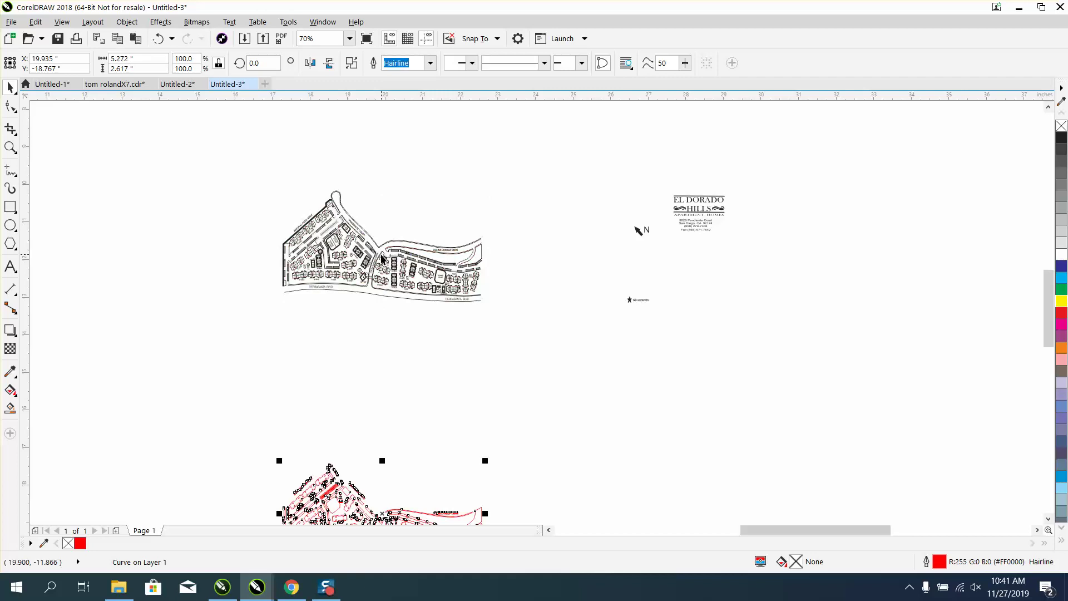
{"action": "scroll", "coordinate": [381, 259], "scroll_direction": "down", "scroll_amount": 2}
{"action": "left_click", "coordinate": [421, 306]}
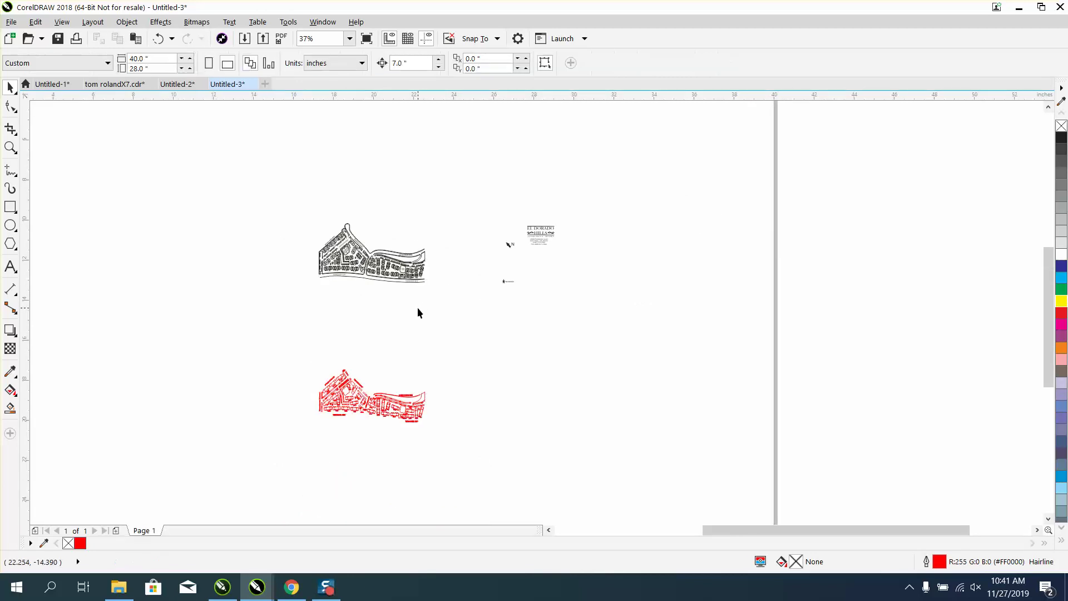
{"action": "left_click", "coordinate": [350, 231]}
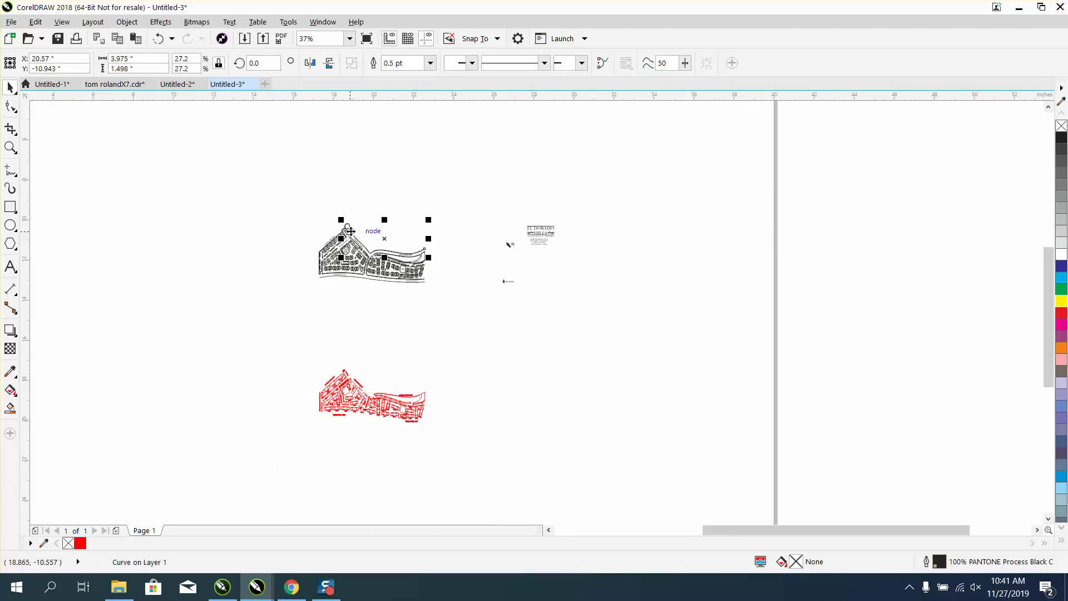
{"action": "key", "text": "Down"}
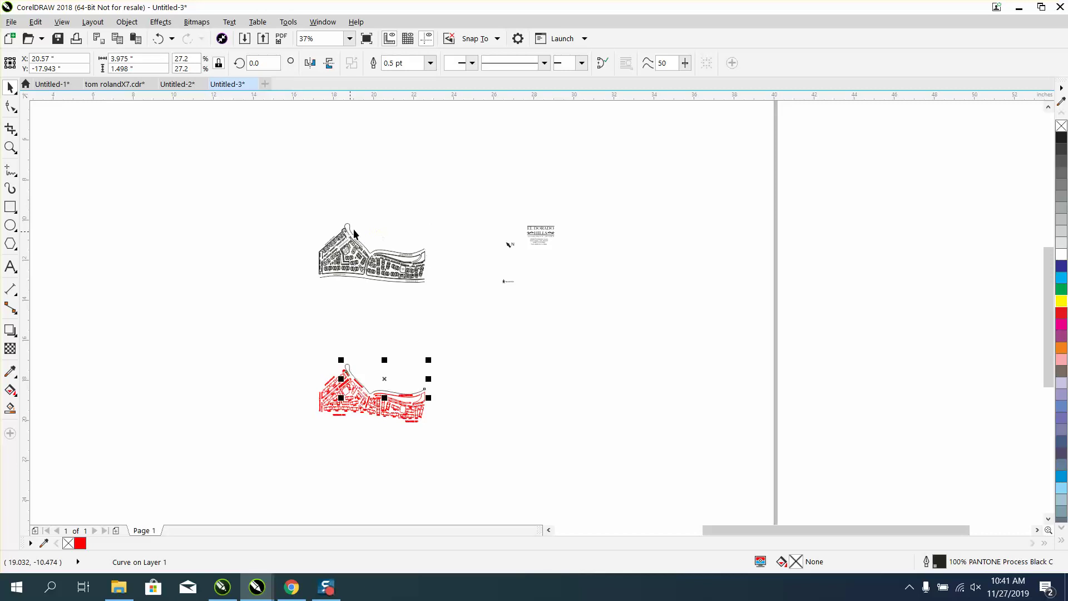
Undo the stray curve moves back onto the black map and select the red map's three curves
{"action": "left_click", "coordinate": [382, 280]}
{"action": "key", "text": "Down"}
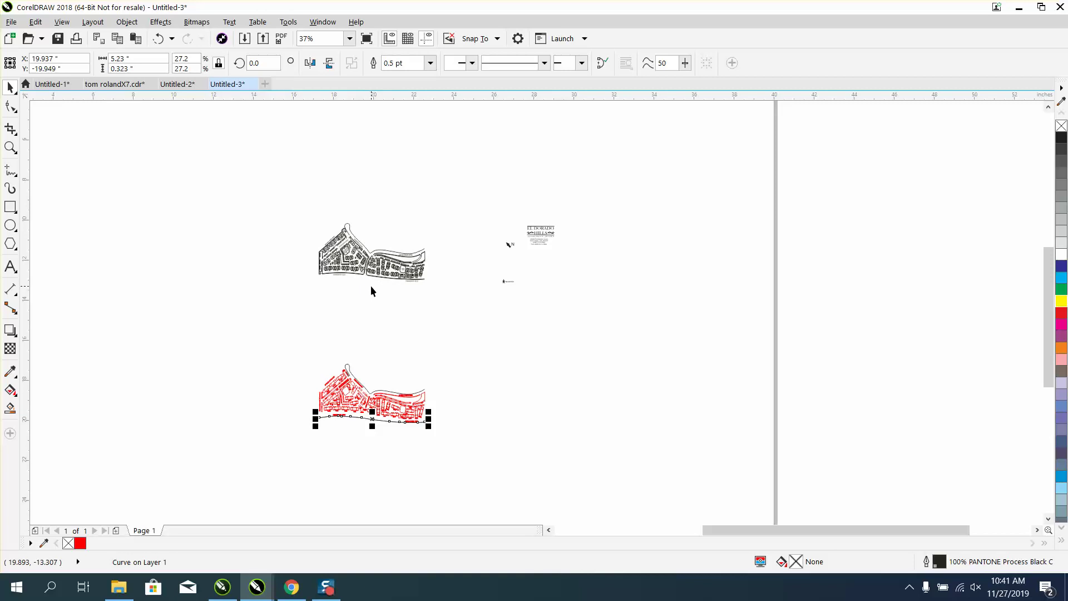
{"action": "key", "text": "ctrl+z"}
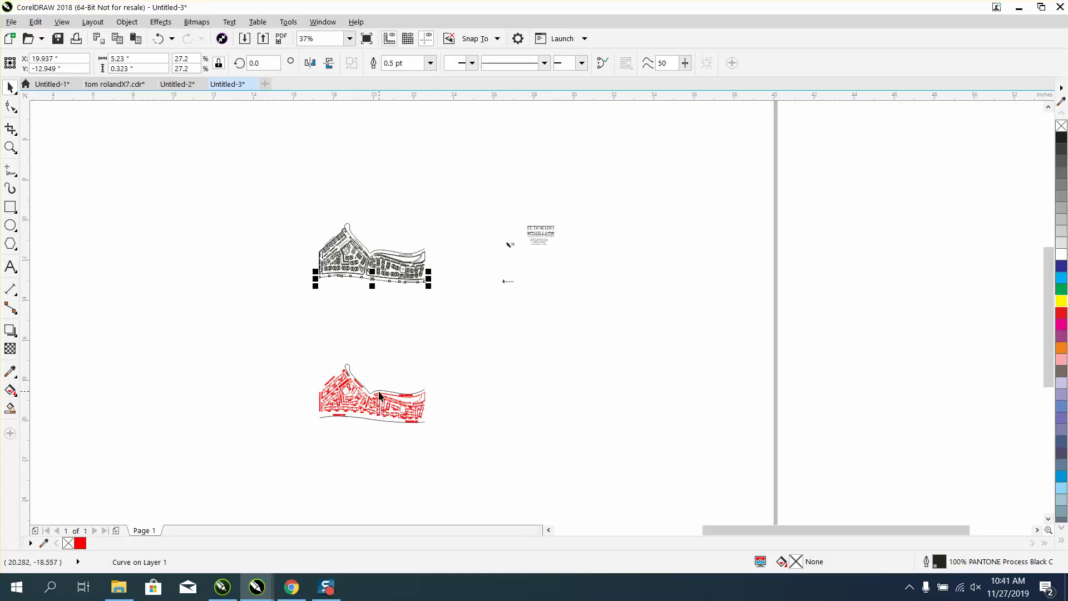
{"action": "left_click", "coordinate": [379, 395]}
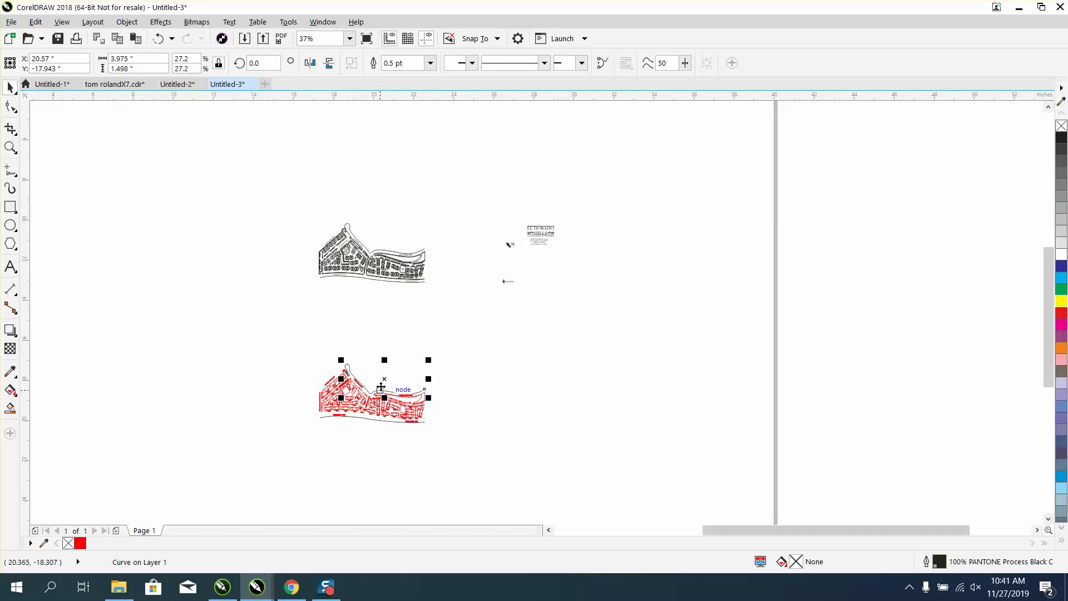
{"action": "key", "text": "ctrl+z"}
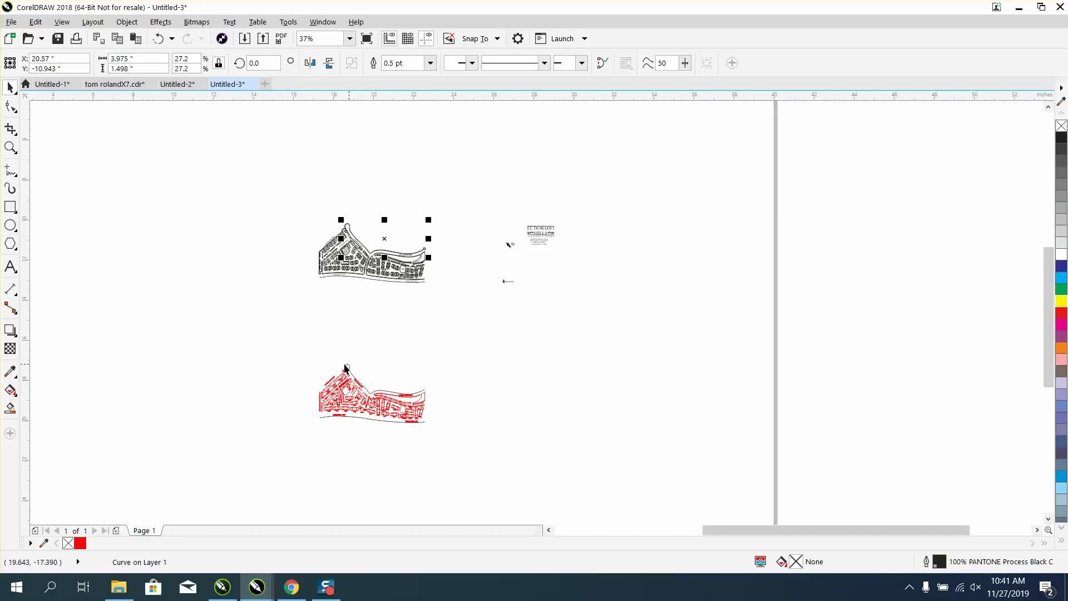
{"action": "left_click_drag", "start_coordinate": [293, 349], "coordinate": [476, 447]}
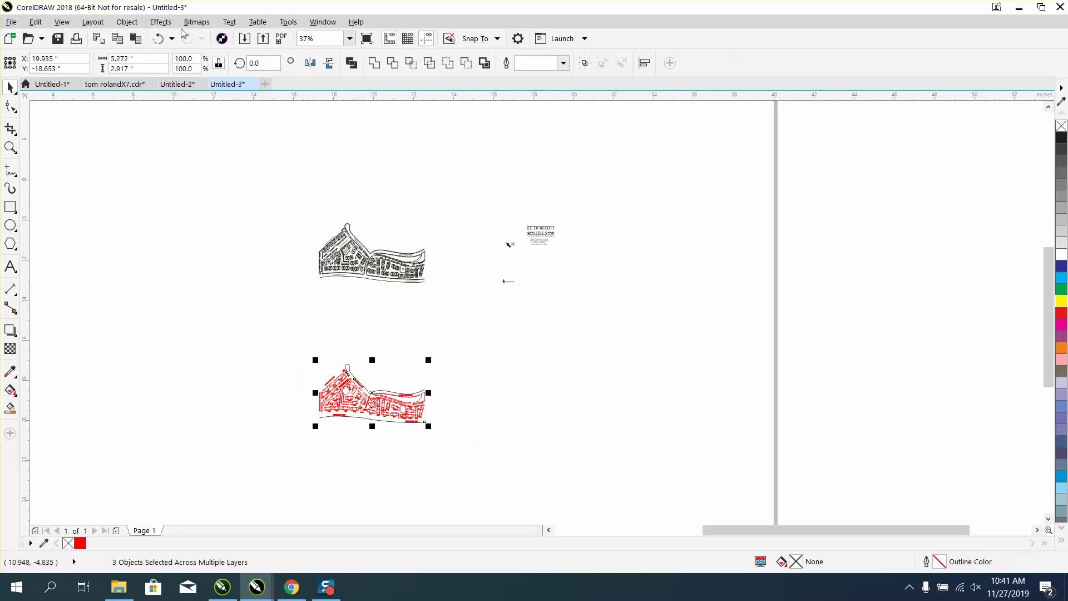
Group the red map's three objects and apply a 0.75-inch outside contour to it
{"action": "left_click", "coordinate": [161, 21]}
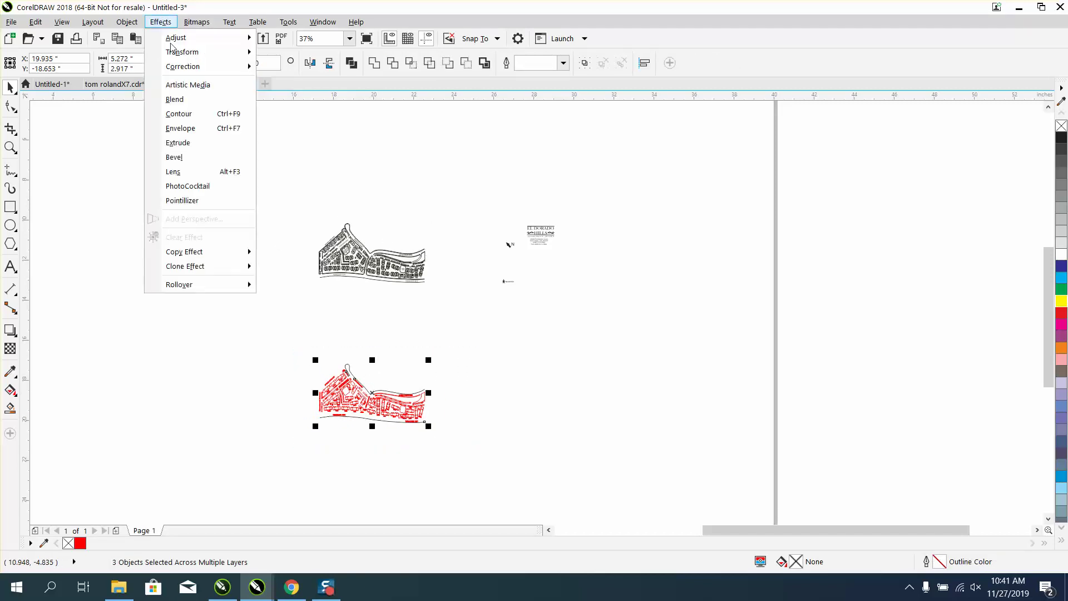
{"action": "left_click", "coordinate": [192, 114]}
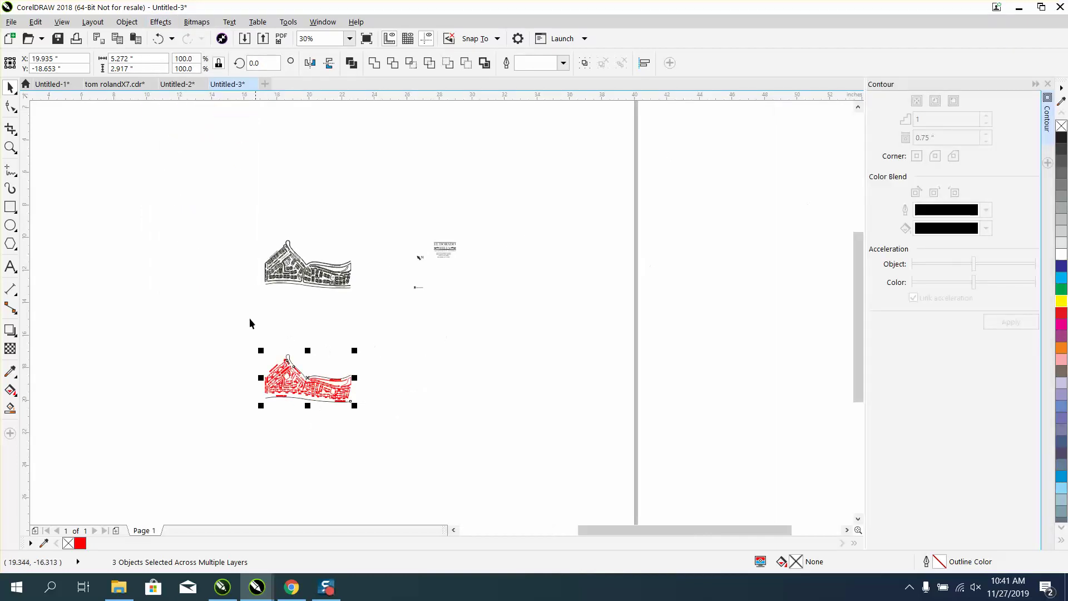
{"action": "left_click_drag", "start_coordinate": [225, 333], "coordinate": [435, 440]}
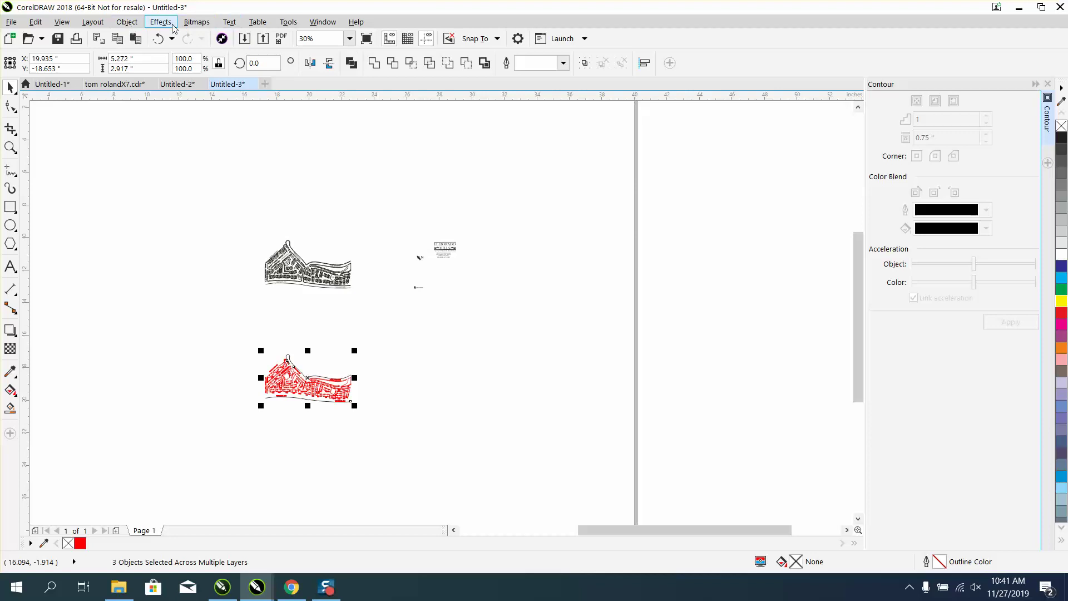
{"action": "left_click", "coordinate": [127, 21]}
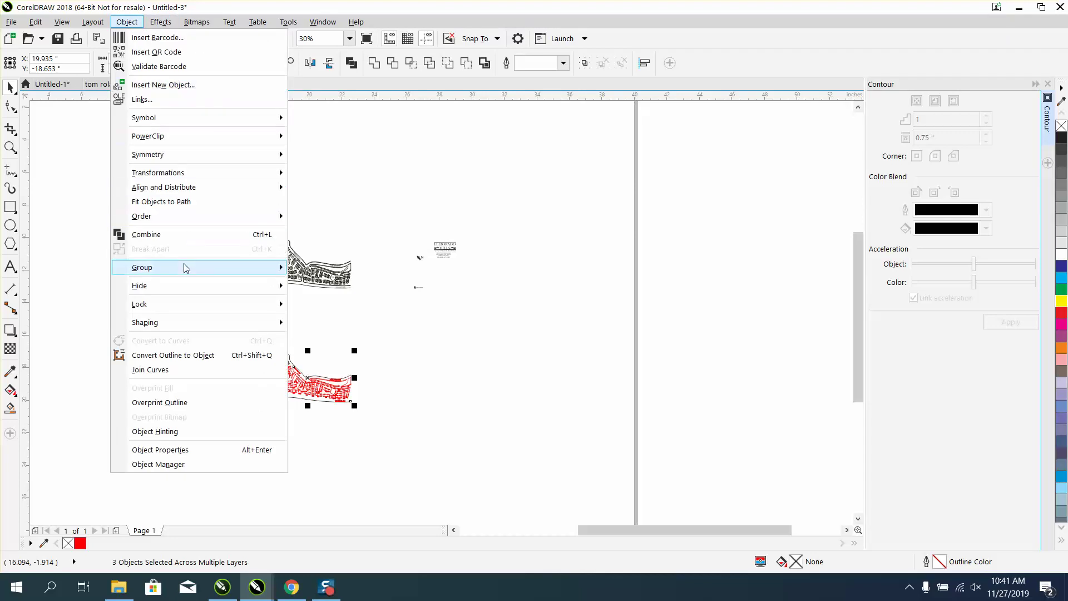
{"action": "mouse_move", "coordinate": [234, 267]}
{"action": "left_click", "coordinate": [325, 269]}
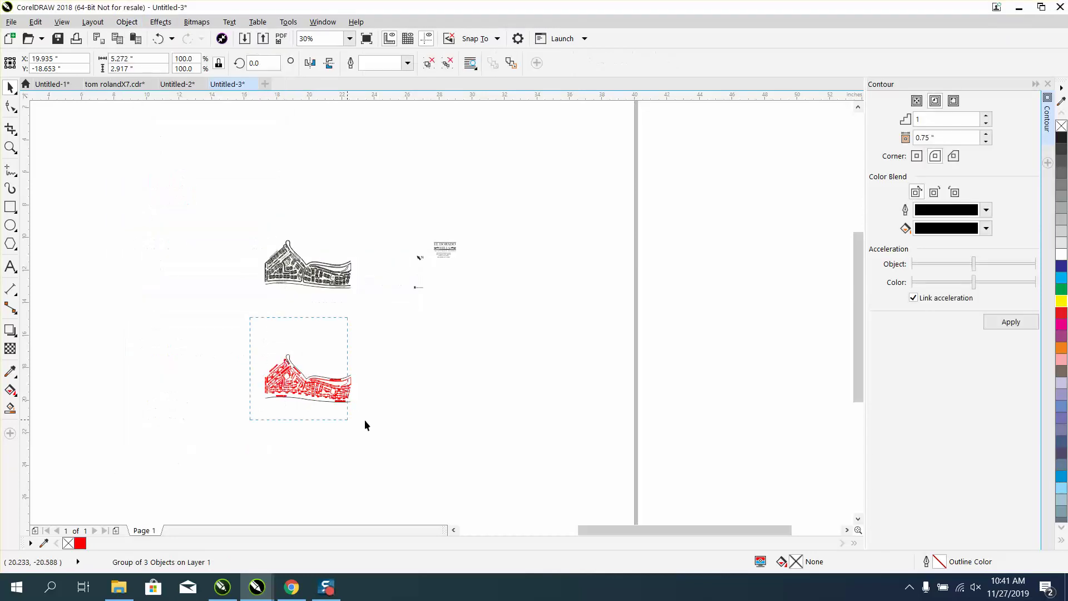
{"action": "left_click", "coordinate": [919, 138]}
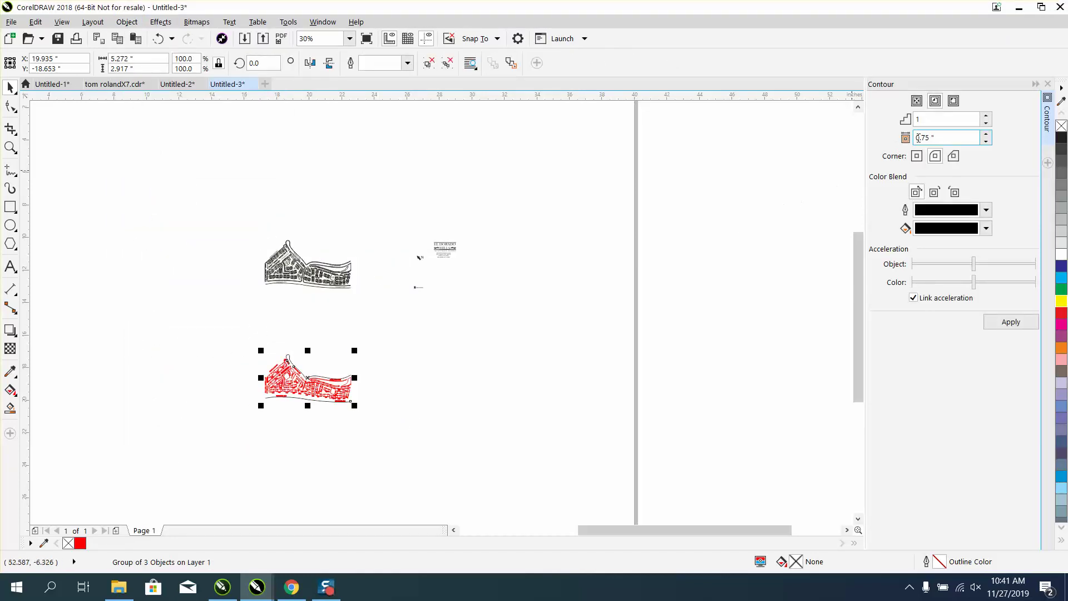
{"action": "left_click", "coordinate": [954, 101]}
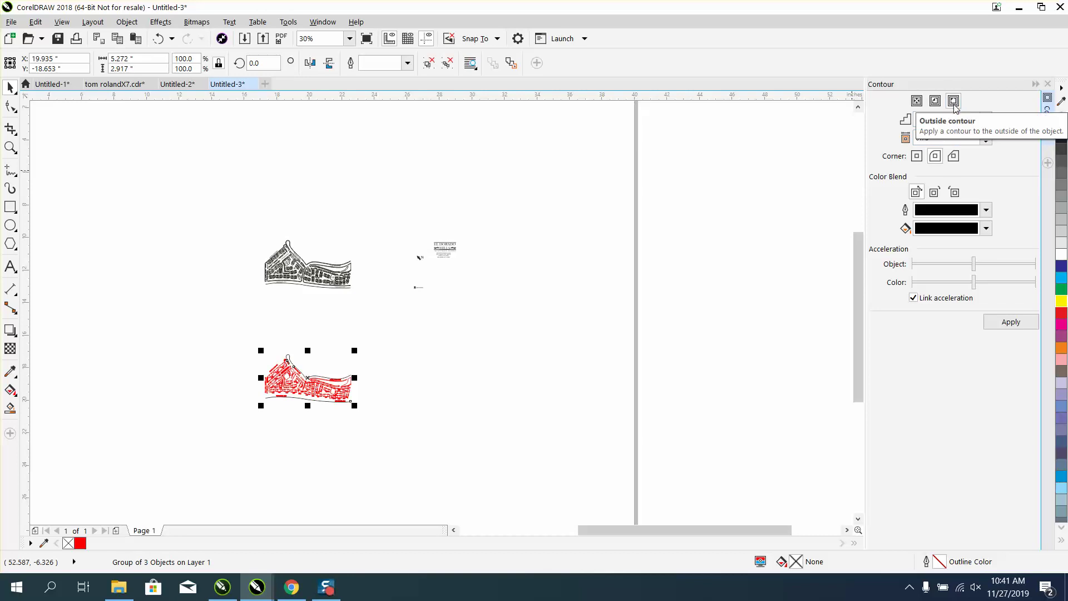
{"action": "left_click", "coordinate": [1002, 323]}
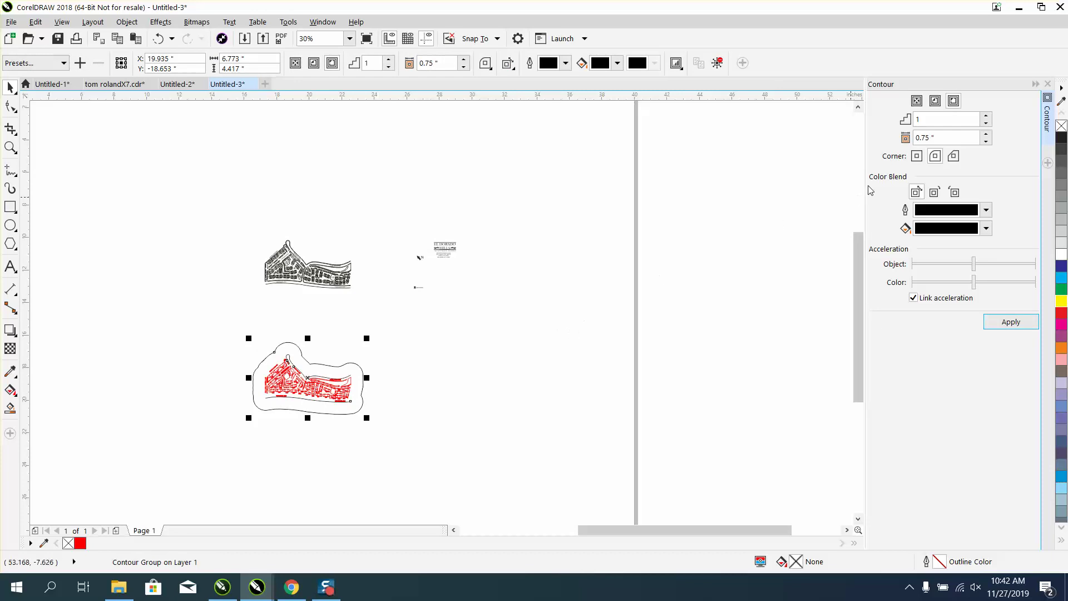
Break the contour group apart and nudge the contour outline 7 inches right
{"action": "left_click", "coordinate": [193, 298]}
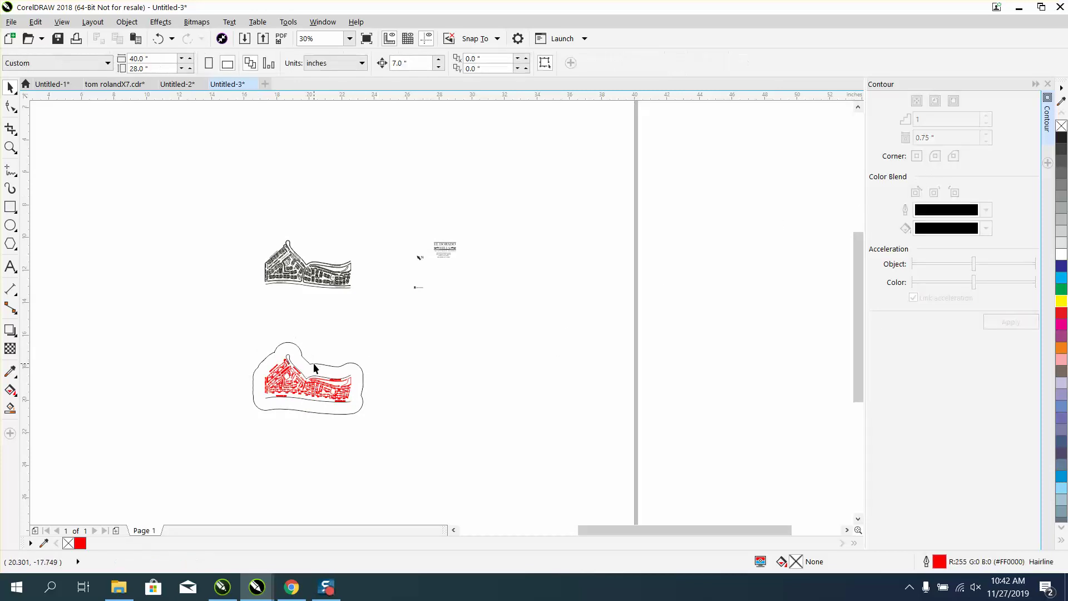
{"action": "left_click", "coordinate": [312, 361]}
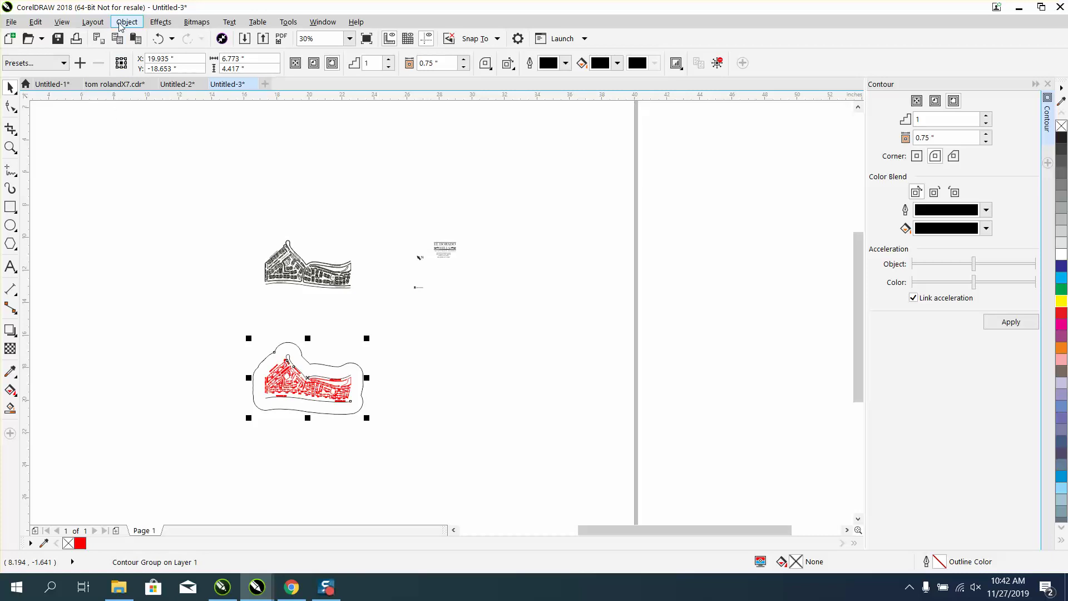
{"action": "left_click", "coordinate": [120, 25]}
{"action": "left_click", "coordinate": [141, 248]}
{"action": "left_click", "coordinate": [299, 363]}
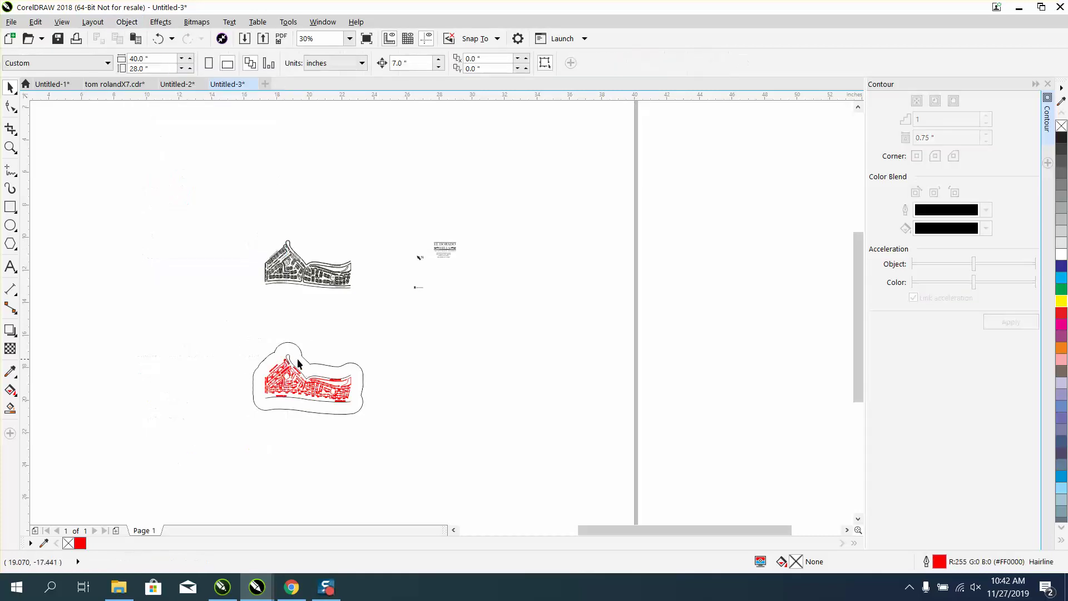
{"action": "left_click", "coordinate": [319, 363]}
{"action": "key", "text": "Right"}
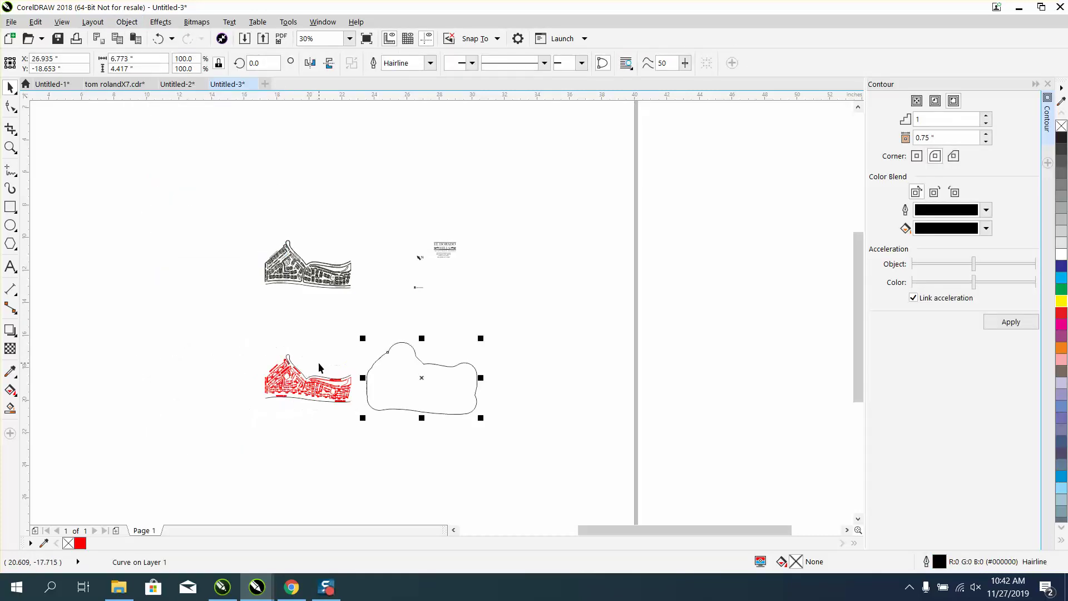
Apply a 0.5-inch inside contour to the separated outline
{"action": "left_click", "coordinate": [935, 100]}
{"action": "left_click", "coordinate": [943, 138]}
{"action": "type", "text": ".5"}
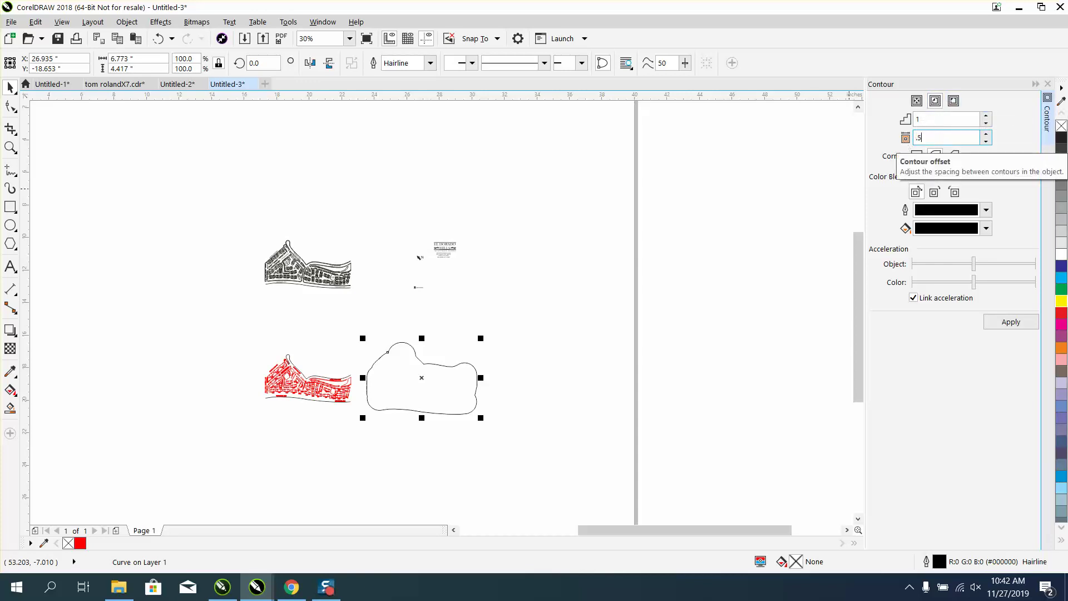
{"action": "left_click", "coordinate": [1004, 325]}
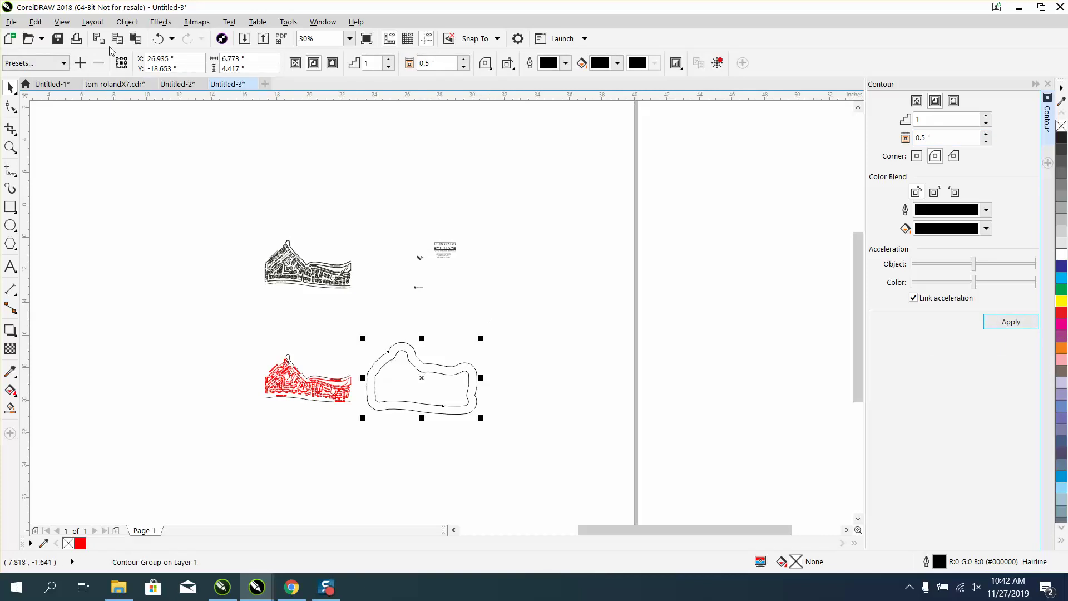
Break the inner contour apart and move it 7 inches left and up around the black map
{"action": "left_click", "coordinate": [127, 23]}
{"action": "left_click", "coordinate": [148, 244]}
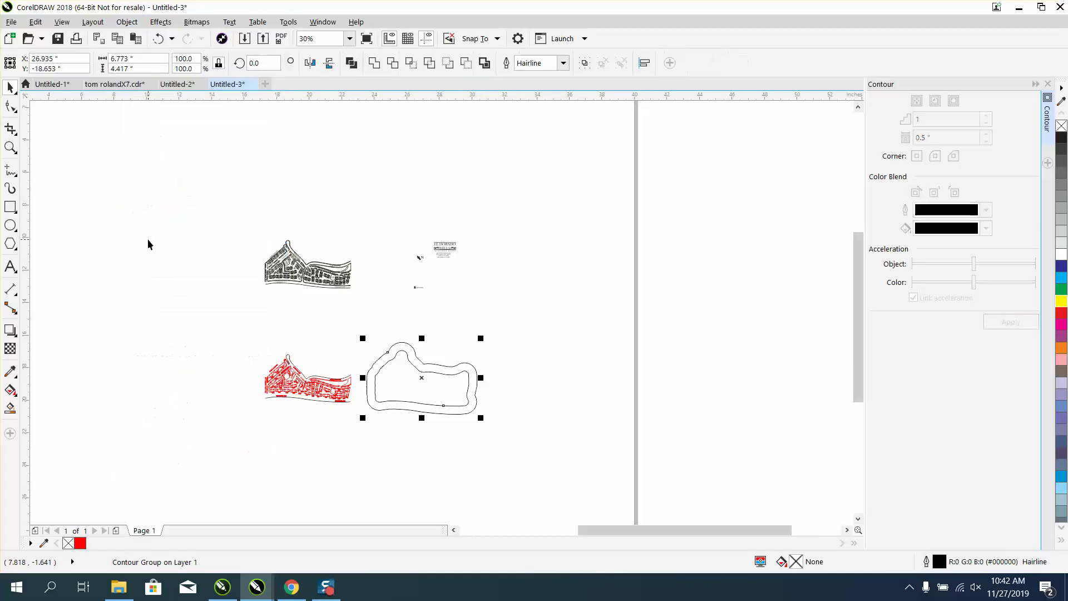
{"action": "left_click", "coordinate": [405, 373]}
{"action": "key", "text": "Left"}
{"action": "key", "text": "Left"}
{"action": "key", "text": "Left"}
{"action": "key", "text": "Left"}
{"action": "key", "text": "Left"}
{"action": "key", "text": "Left"}
{"action": "key", "text": "Left"}
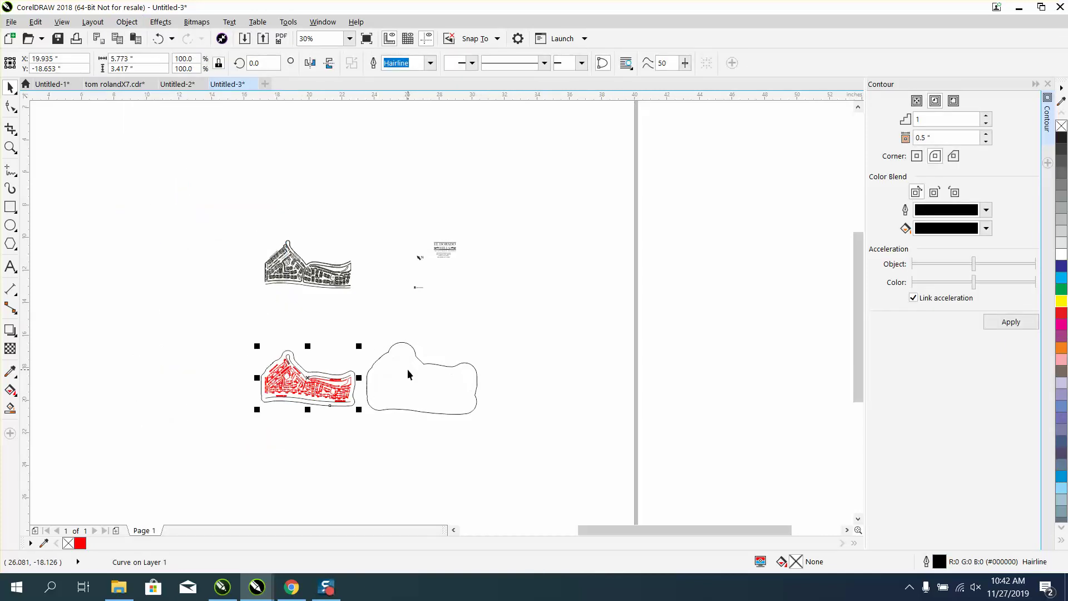
{"action": "key", "text": "Up"}
{"action": "key", "text": "Up"}
{"action": "key", "text": "Up"}
{"action": "key", "text": "Up"}
{"action": "key", "text": "Up"}
{"action": "key", "text": "Up"}
{"action": "key", "text": "Up"}
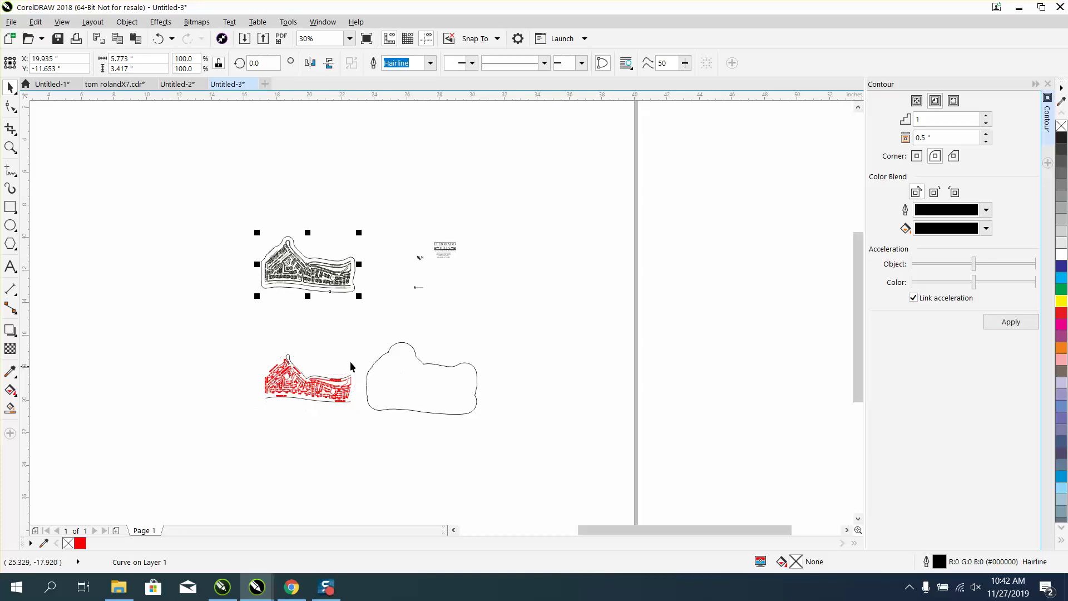
{"action": "left_click", "coordinate": [10, 146]}
{"action": "left_click_drag", "start_coordinate": [207, 221], "coordinate": [410, 323]}
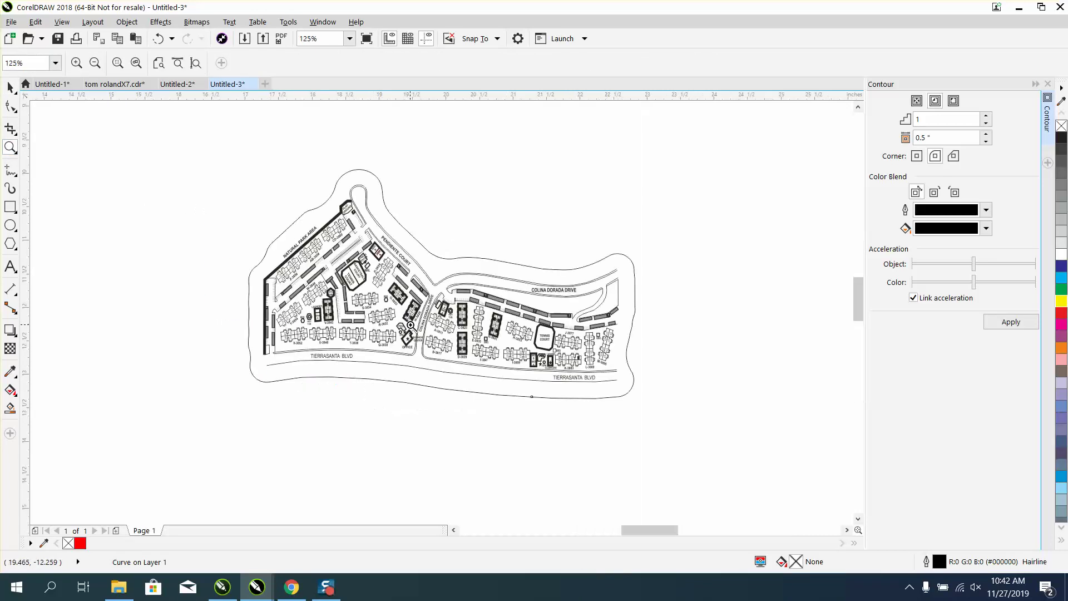
Give the contour boundary a red outline and move the star, north arrow and logo onto the map
{"action": "left_click", "coordinate": [10, 87]}
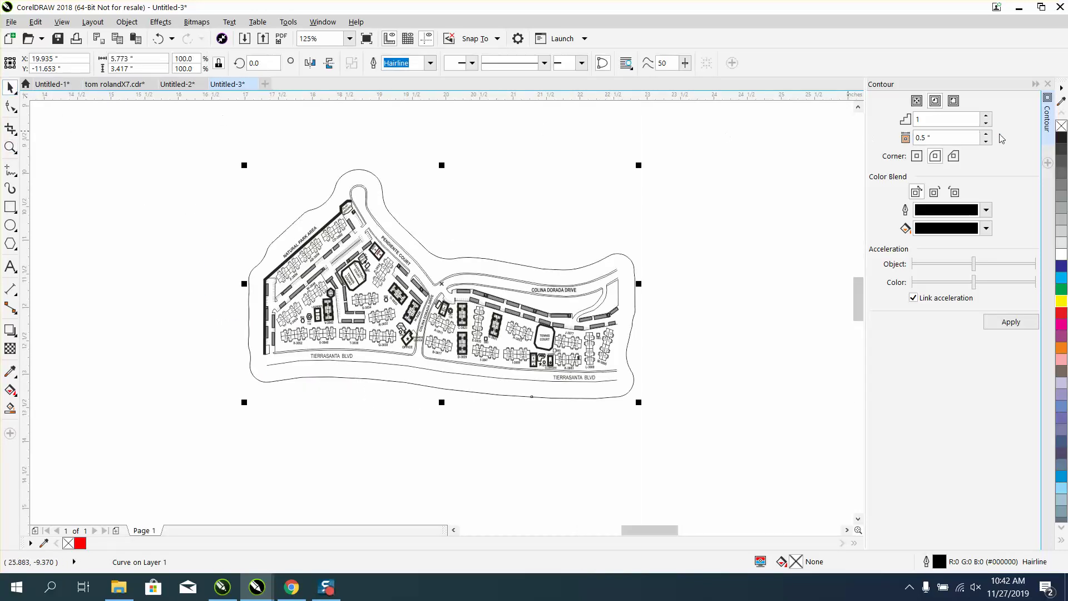
{"action": "right_click", "coordinate": [1062, 313]}
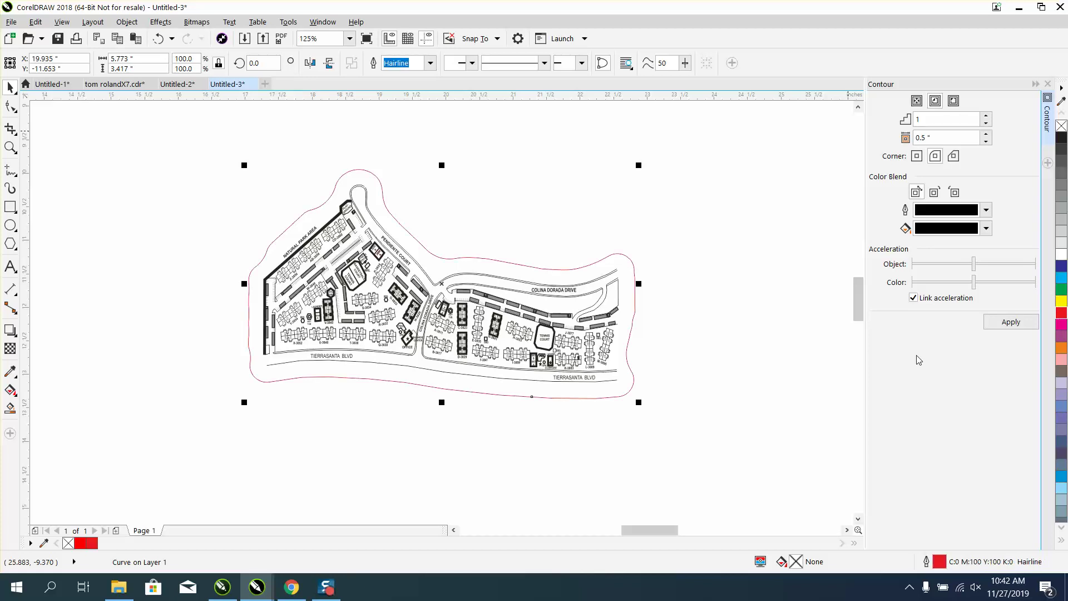
{"action": "scroll", "coordinate": [486, 205], "scroll_direction": "down", "scroll_amount": 2}
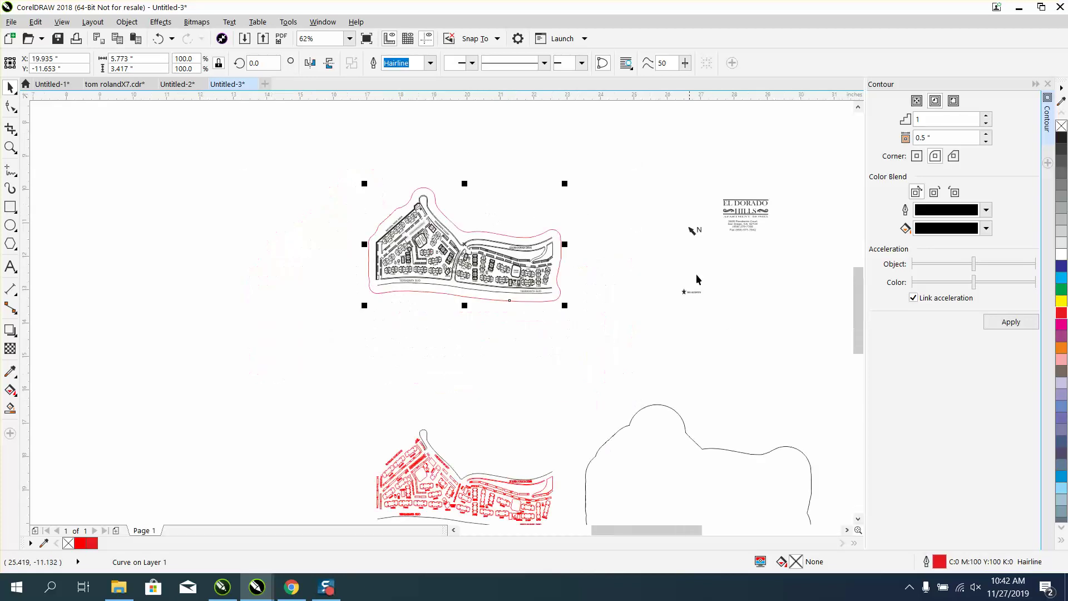
{"action": "left_click_drag", "start_coordinate": [670, 280], "coordinate": [715, 309]}
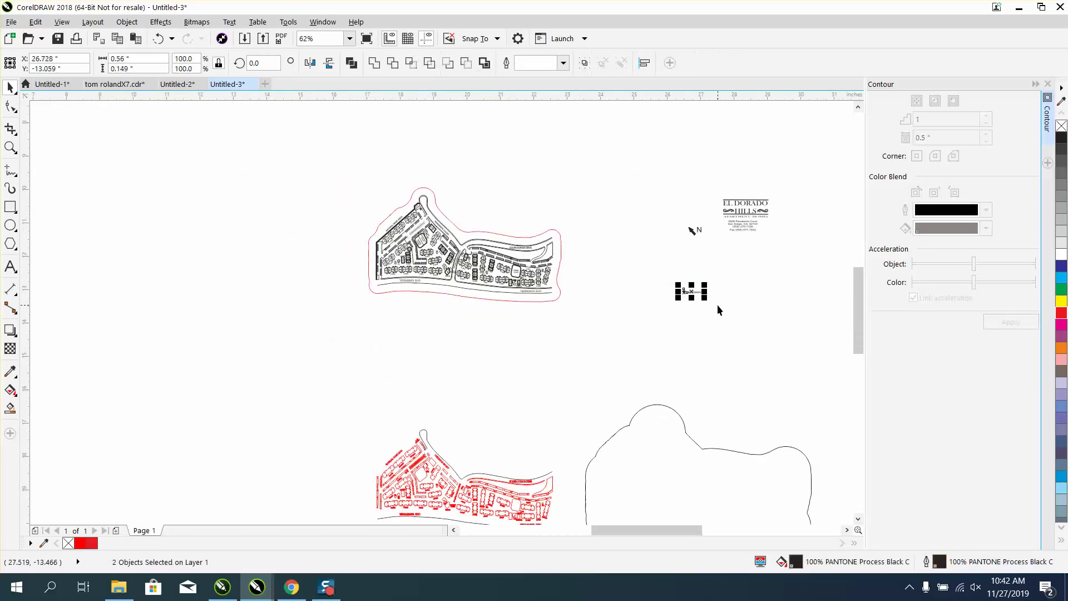
{"action": "key", "text": "Left"}
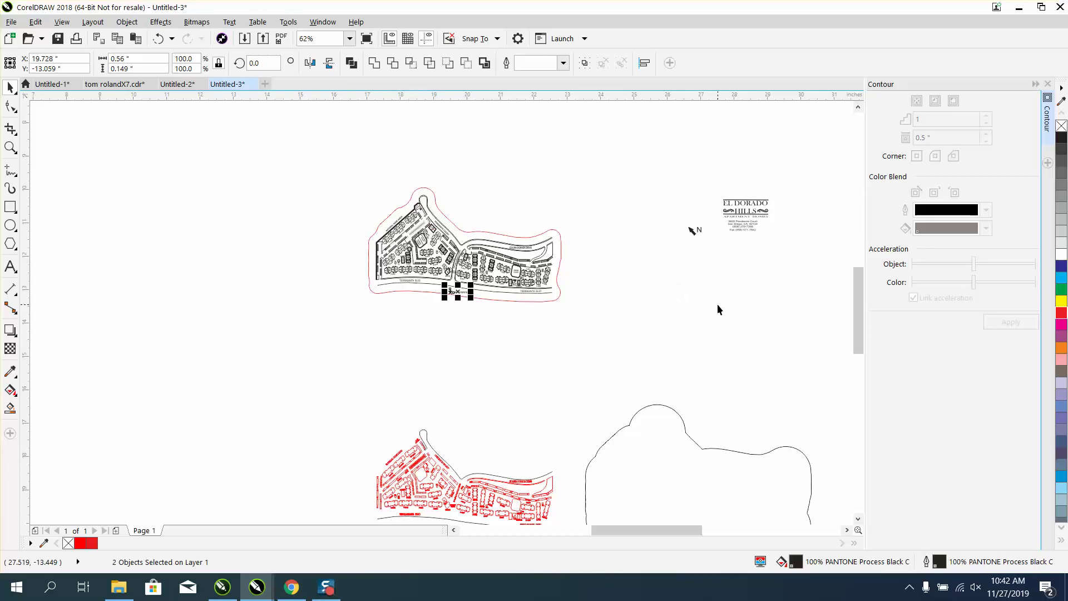
{"action": "left_click_drag", "start_coordinate": [681, 218], "coordinate": [712, 249]}
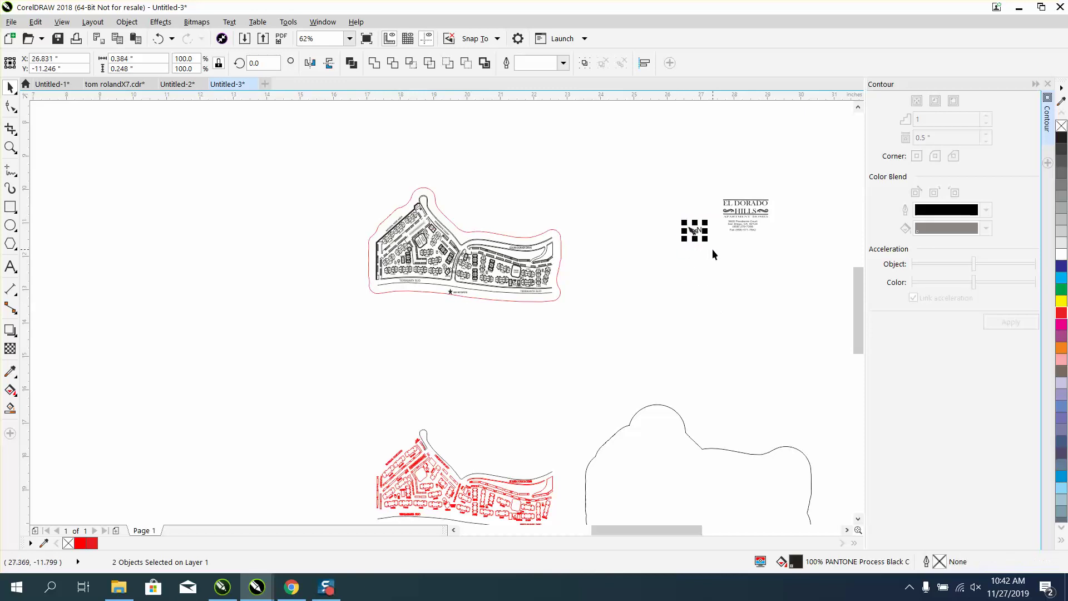
{"action": "key", "text": "Left"}
{"action": "left_click_drag", "start_coordinate": [702, 179], "coordinate": [780, 248]}
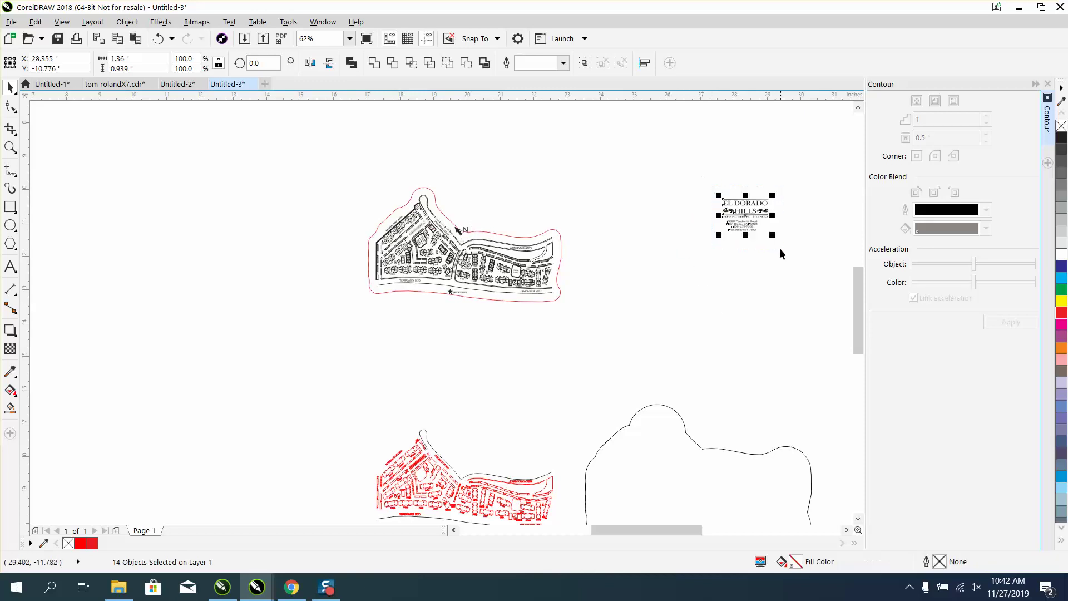
{"action": "key", "text": "Left"}
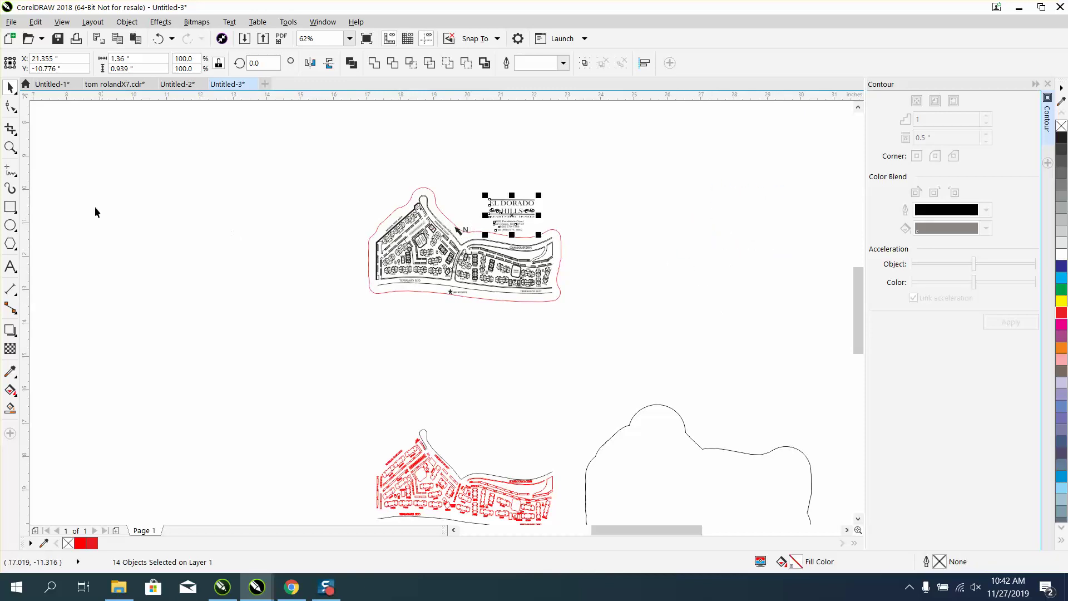
Reposition the N label and the Wi-Fi Hotspots star so they sit clear of the outline
{"action": "left_click", "coordinate": [10, 147]}
{"action": "left_click_drag", "start_coordinate": [319, 186], "coordinate": [702, 376]}
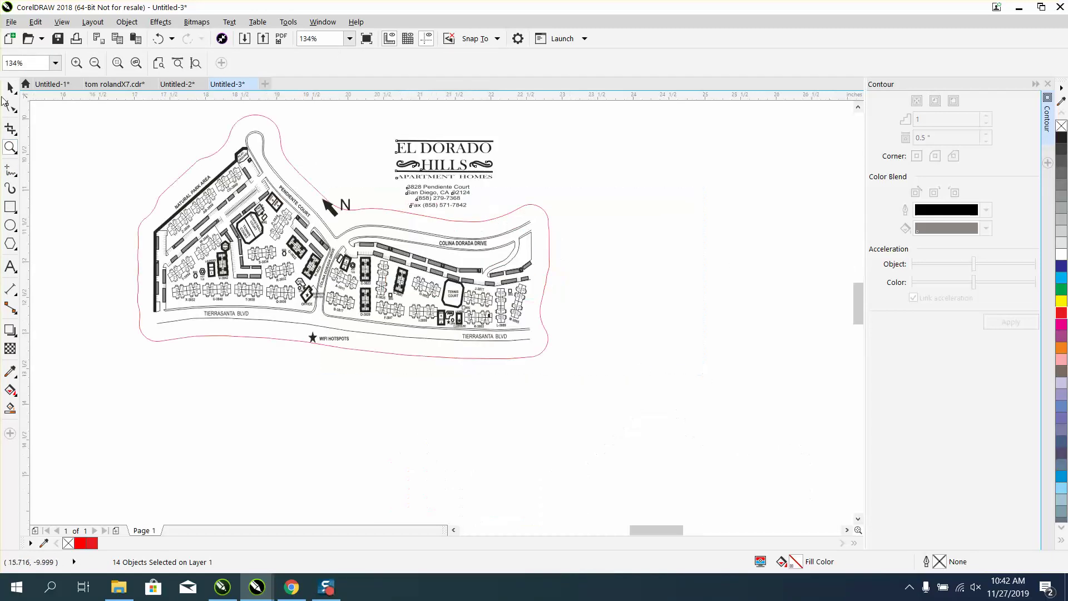
{"action": "left_click", "coordinate": [10, 87]}
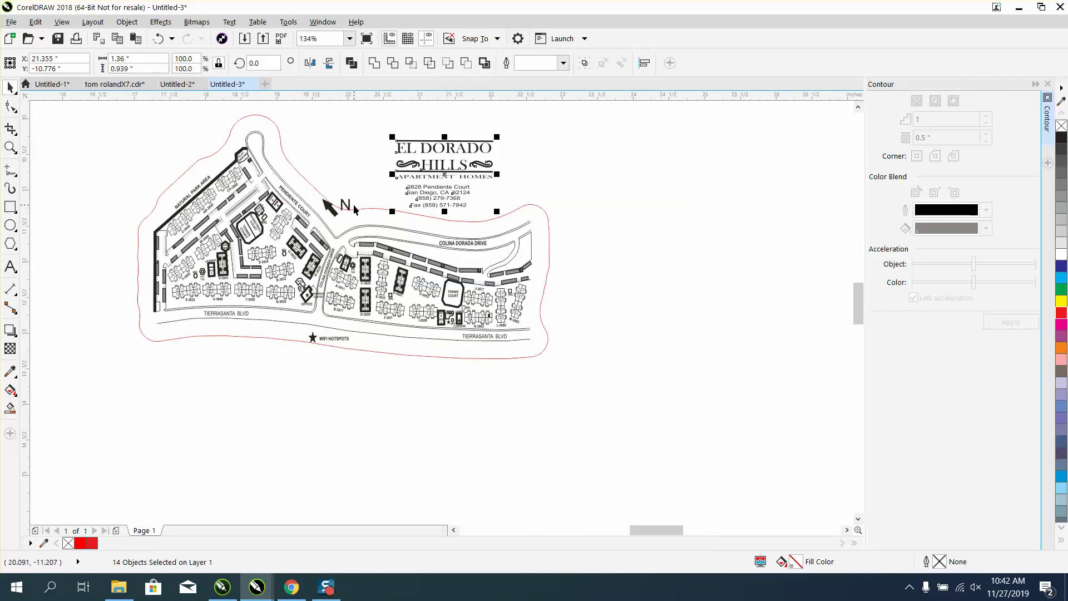
{"action": "left_click_drag", "start_coordinate": [349, 207], "coordinate": [330, 181]}
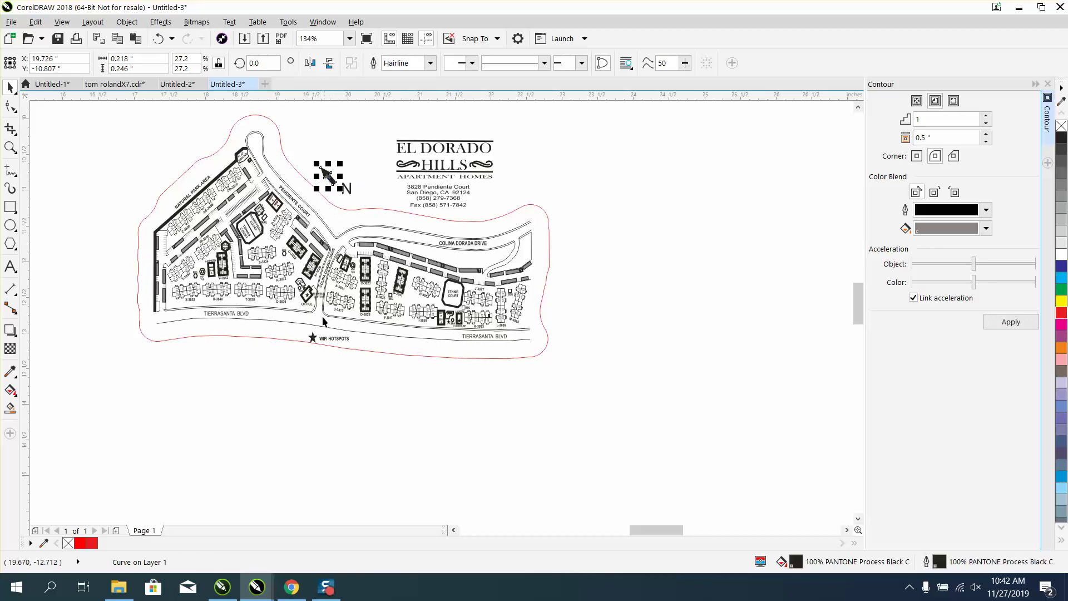
{"action": "left_click_drag", "start_coordinate": [299, 328], "coordinate": [356, 339]}
{"action": "left_click", "coordinate": [397, 369]}
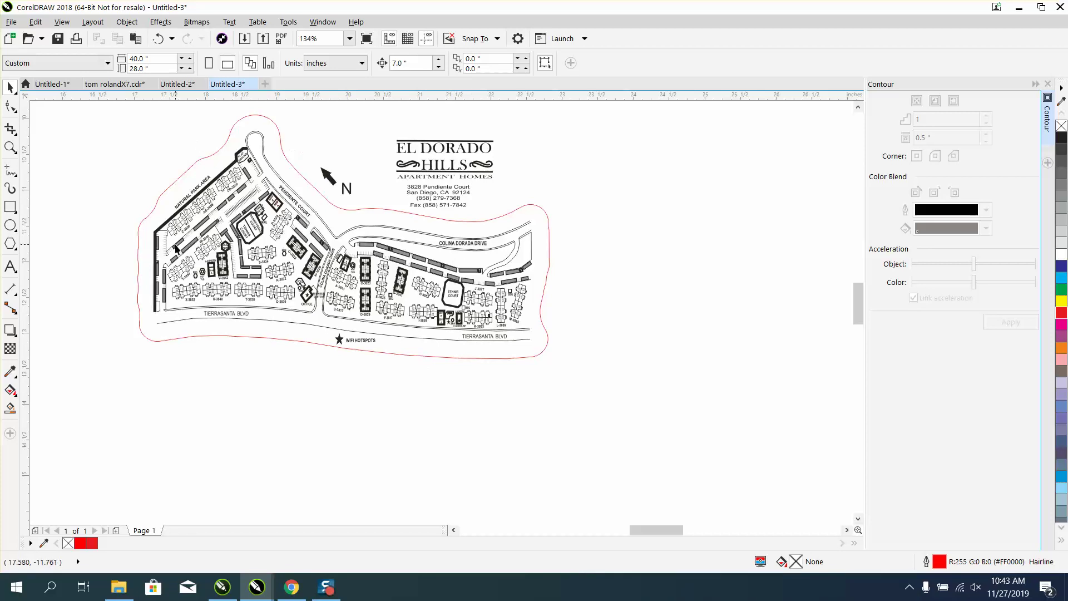
Group the black map, its red outline and labels into one 1281-object group
{"action": "left_click", "coordinate": [11, 146]}
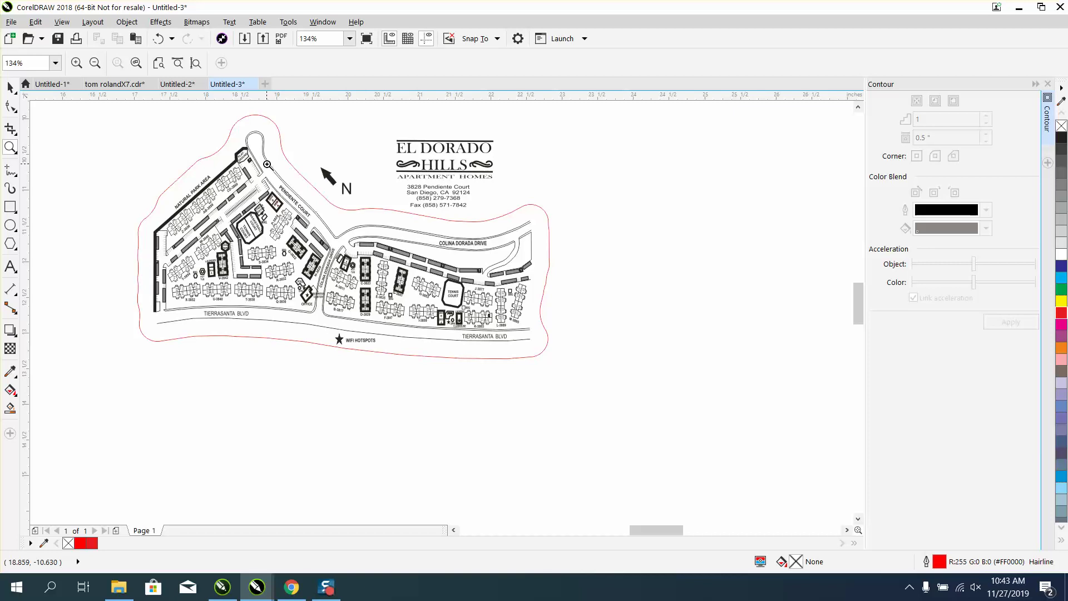
{"action": "scroll", "coordinate": [273, 170], "scroll_direction": "down", "scroll_amount": 2}
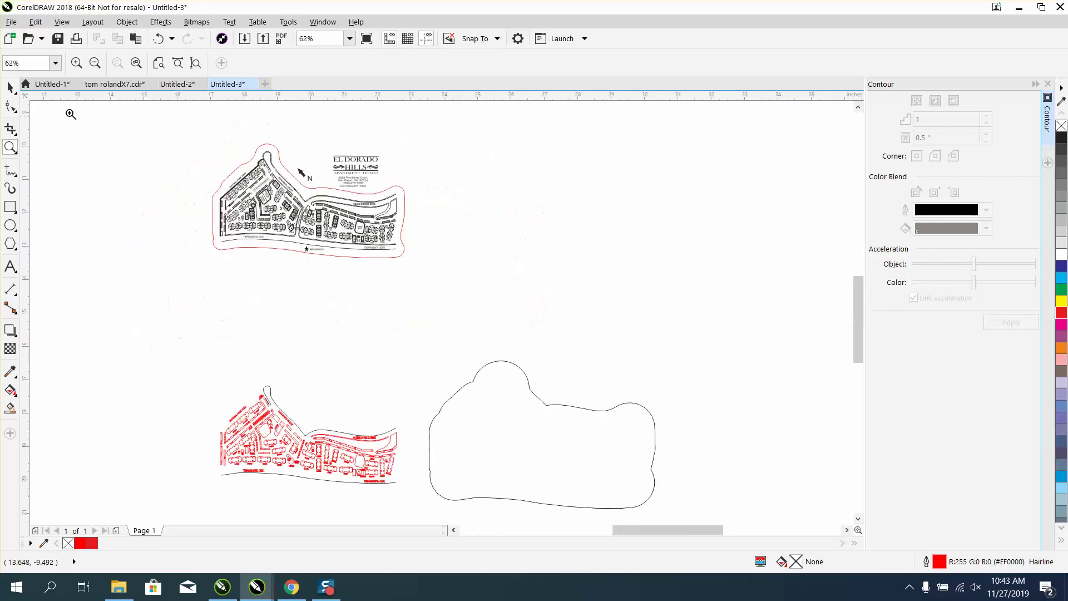
{"action": "left_click", "coordinate": [9, 88]}
{"action": "mouse_move", "coordinate": [189, 134]}
{"action": "left_mouse_down"}
{"action": "mouse_move", "coordinate": [368, 265]}
{"action": "mouse_move", "coordinate": [467, 302]}
{"action": "left_mouse_up"}
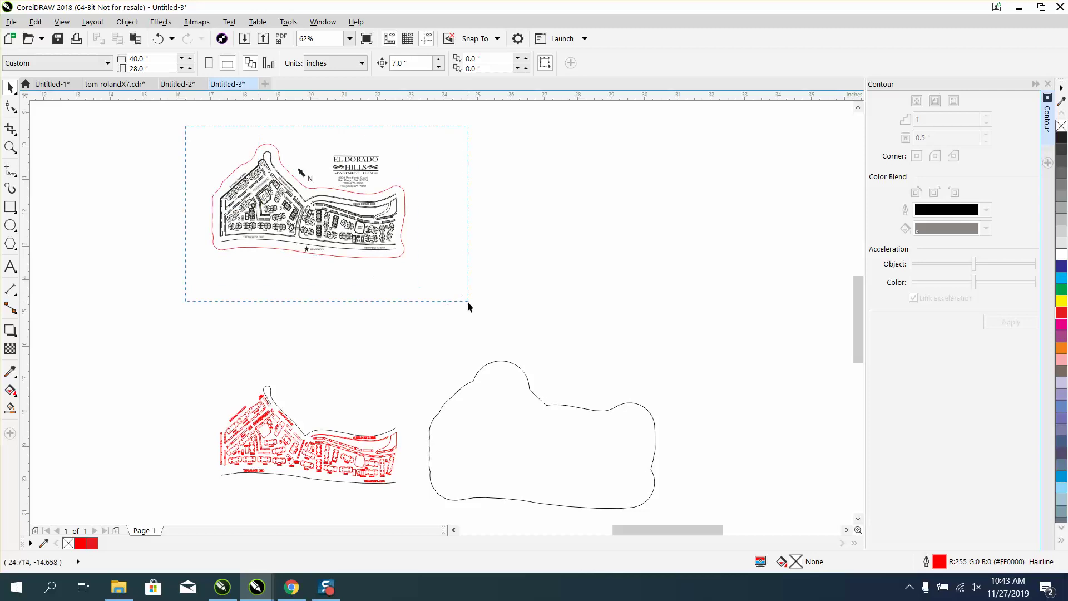
{"action": "key", "text": "ctrl+g"}
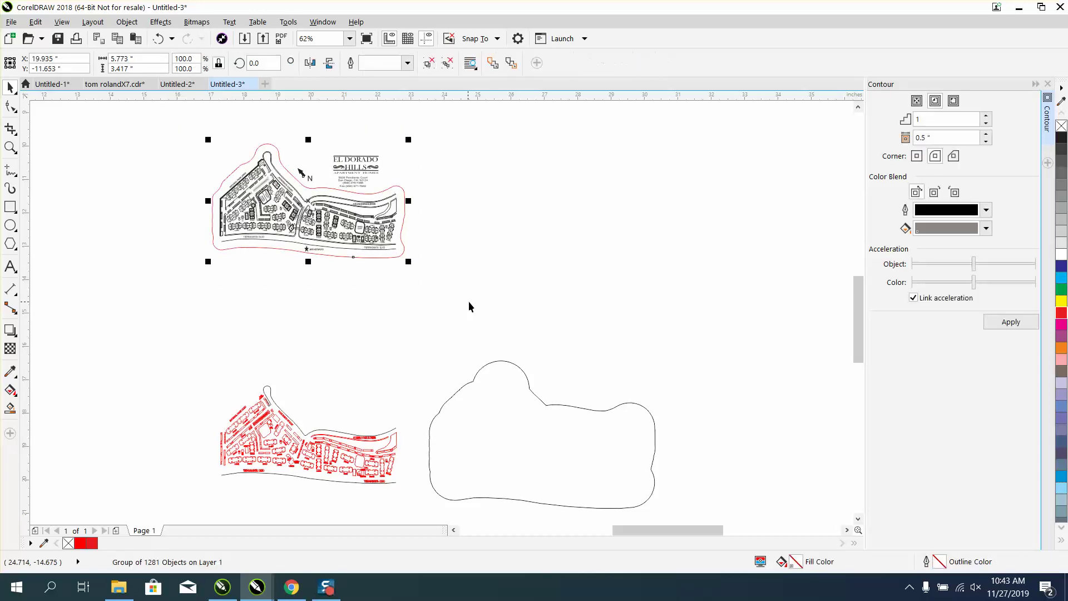
Set the map group's width to 19.4 inches, making it 19.4 × 11.481 inches
{"action": "scroll", "coordinate": [194, 144], "scroll_direction": "down", "scroll_amount": 5}
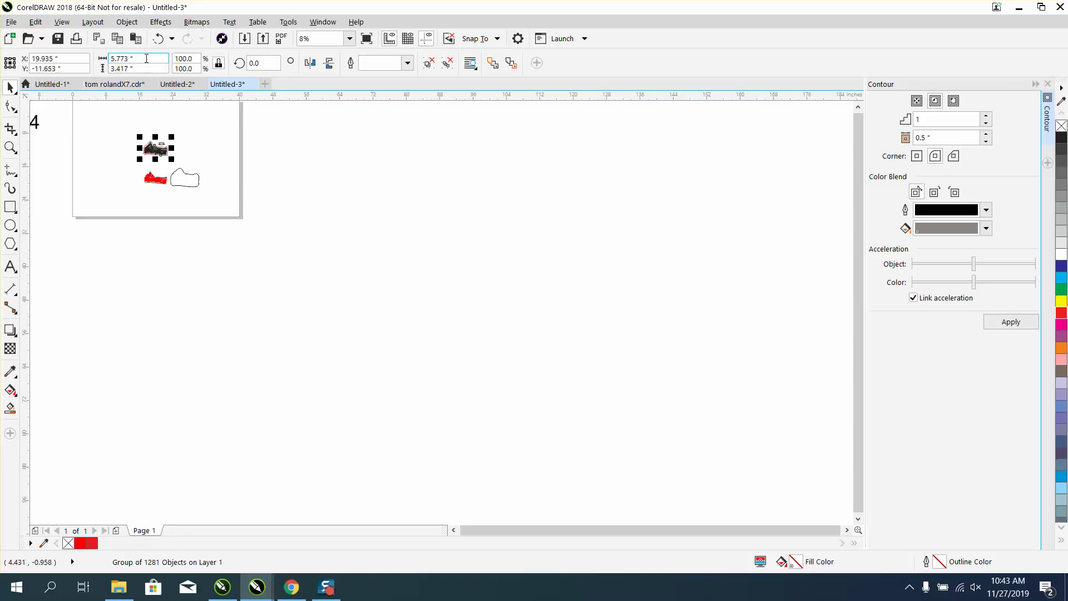
{"action": "left_click", "coordinate": [126, 59]}
{"action": "type", "text": "19.4"}
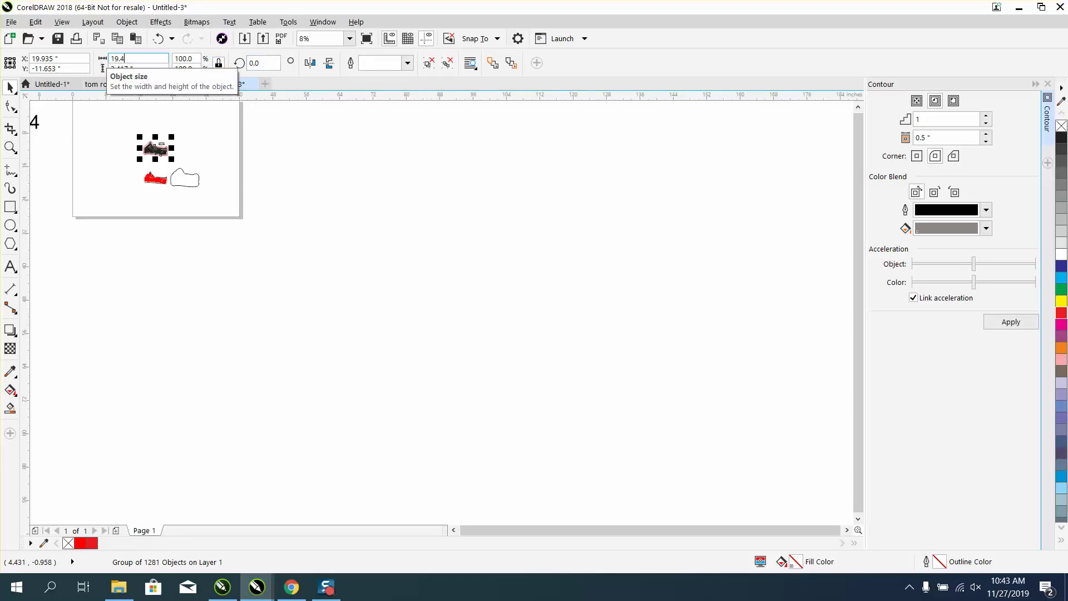
{"action": "key", "text": "Return"}
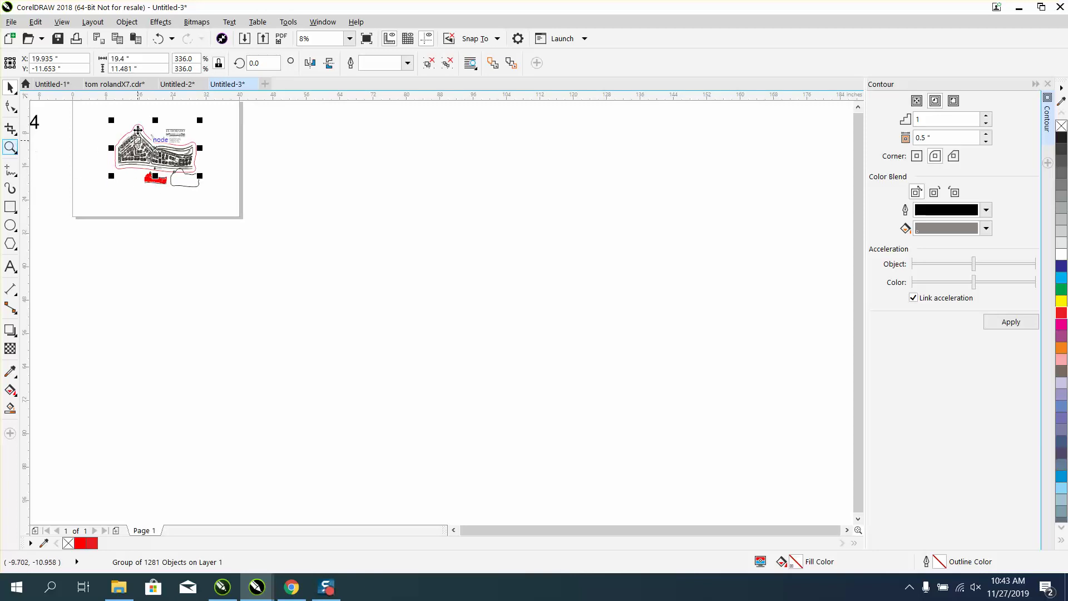
{"action": "left_click", "coordinate": [10, 148]}
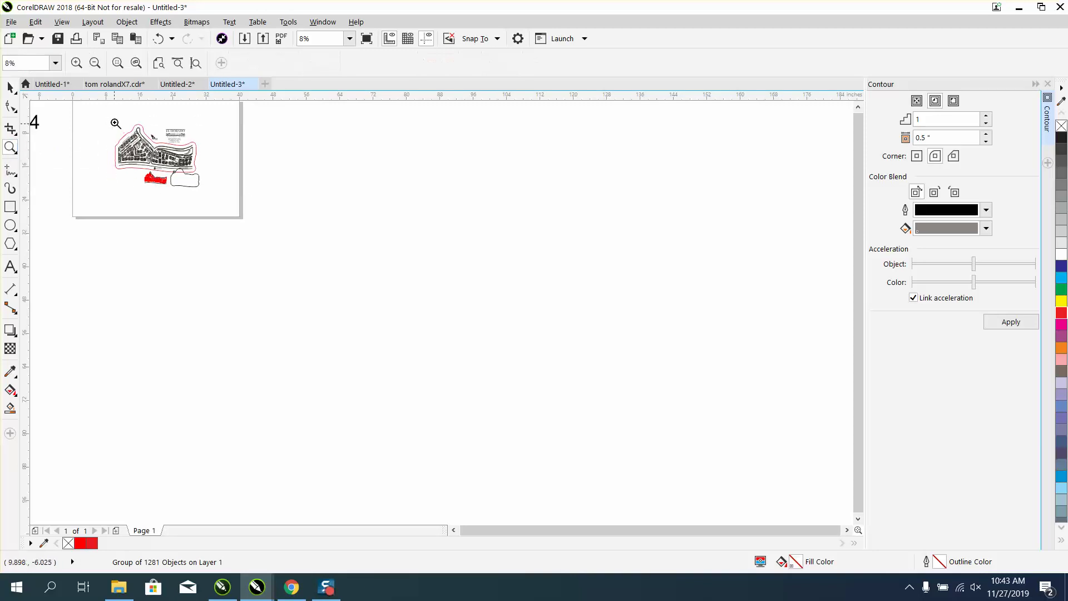
{"action": "left_click_drag", "start_coordinate": [112, 117], "coordinate": [248, 205]}
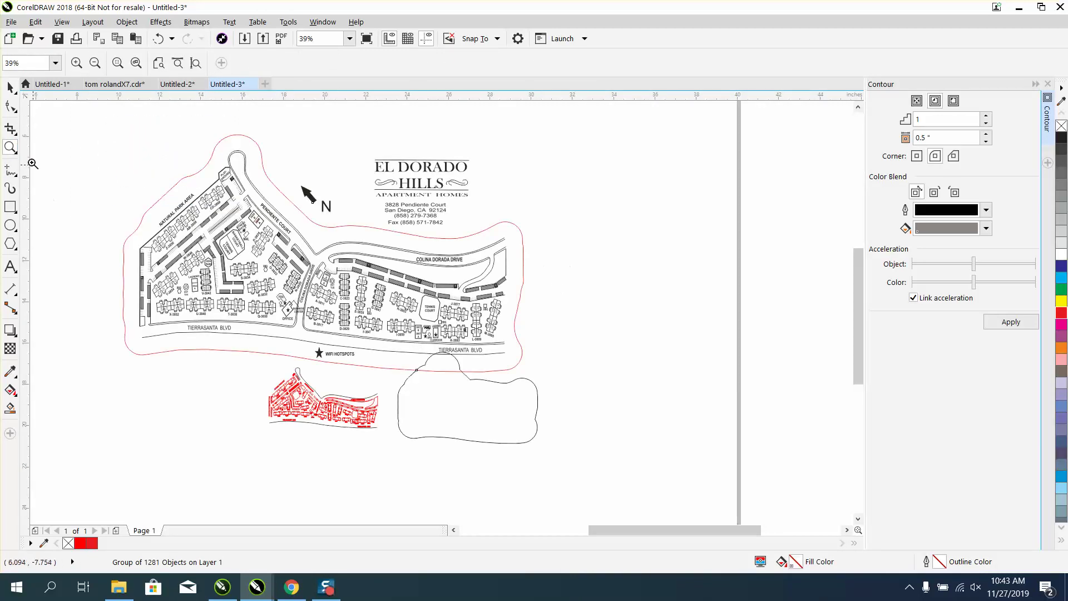
Delete the leftover red map copy and the black cloud outline curve
{"action": "left_click", "coordinate": [10, 87]}
{"action": "left_click", "coordinate": [216, 392]}
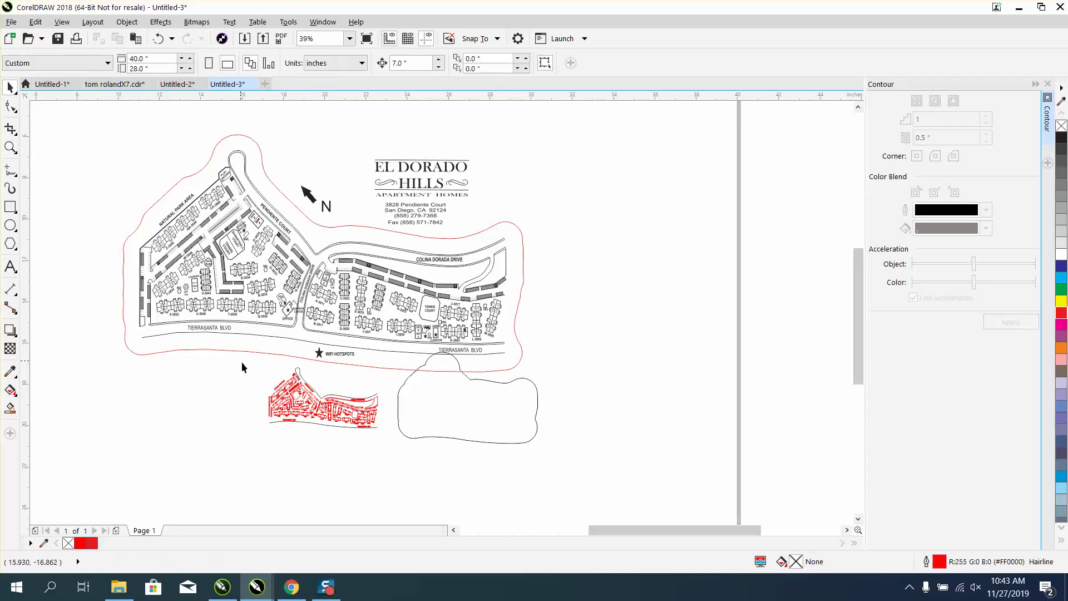
{"action": "left_click_drag", "start_coordinate": [241, 362], "coordinate": [405, 445]}
{"action": "key", "text": "Delete"}
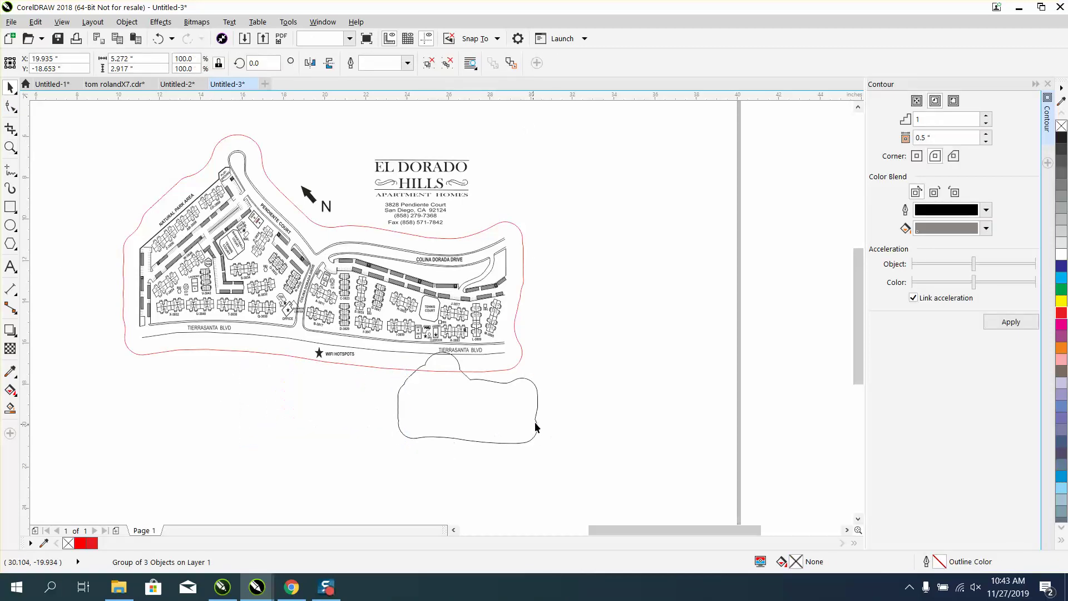
{"action": "left_click", "coordinate": [536, 420]}
{"action": "key", "text": "Delete"}
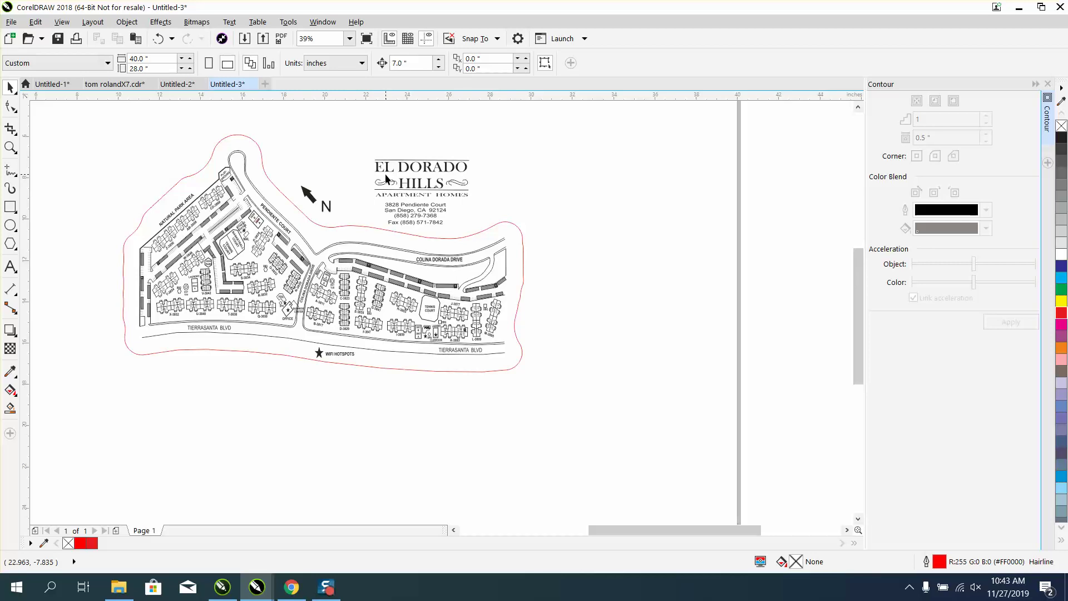
Zoom in to inspect the finished map and EL DORADO HILLS title, then zoom back out to the whole map
{"action": "left_click", "coordinate": [10, 147]}
{"action": "left_click_drag", "start_coordinate": [97, 138], "coordinate": [570, 392]}
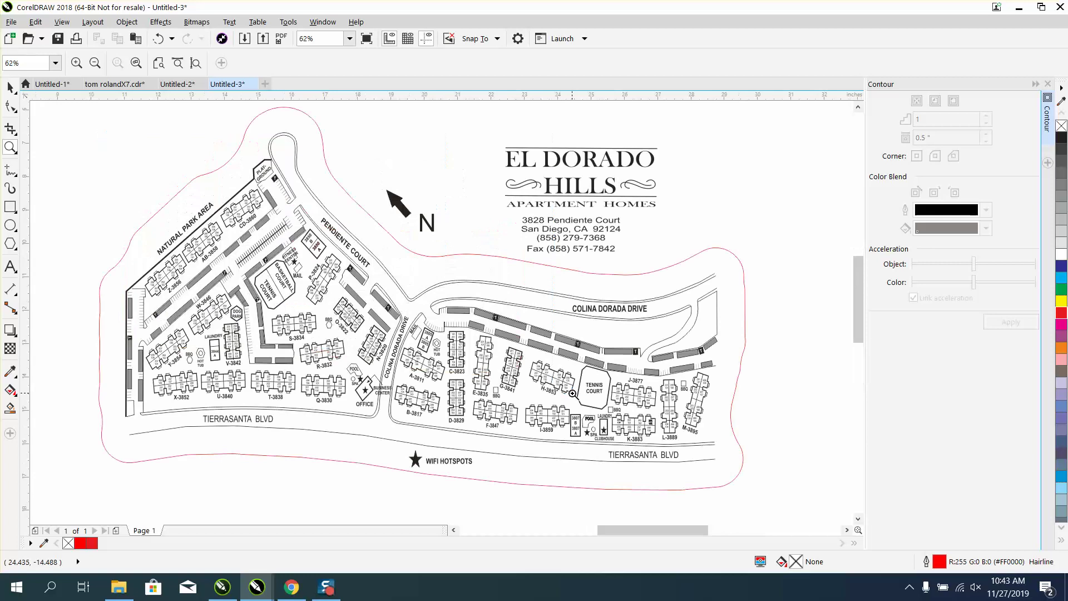
{"action": "left_click_drag", "start_coordinate": [524, 154], "coordinate": [619, 216]}
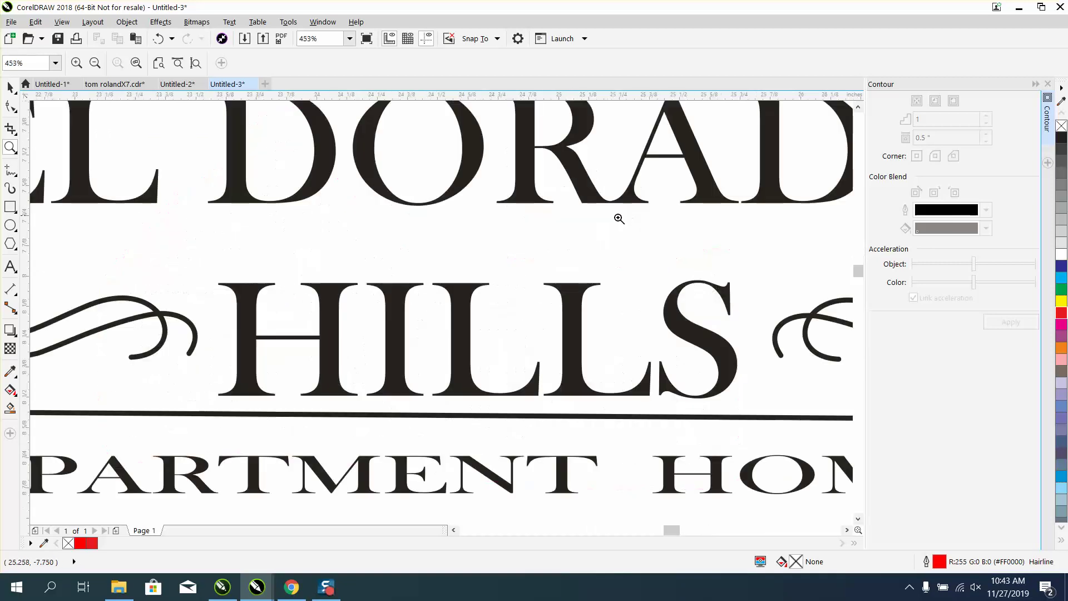
{"action": "right_click", "coordinate": [436, 283]}
{"action": "right_click", "coordinate": [437, 285]}
{"action": "right_click", "coordinate": [436, 285]}
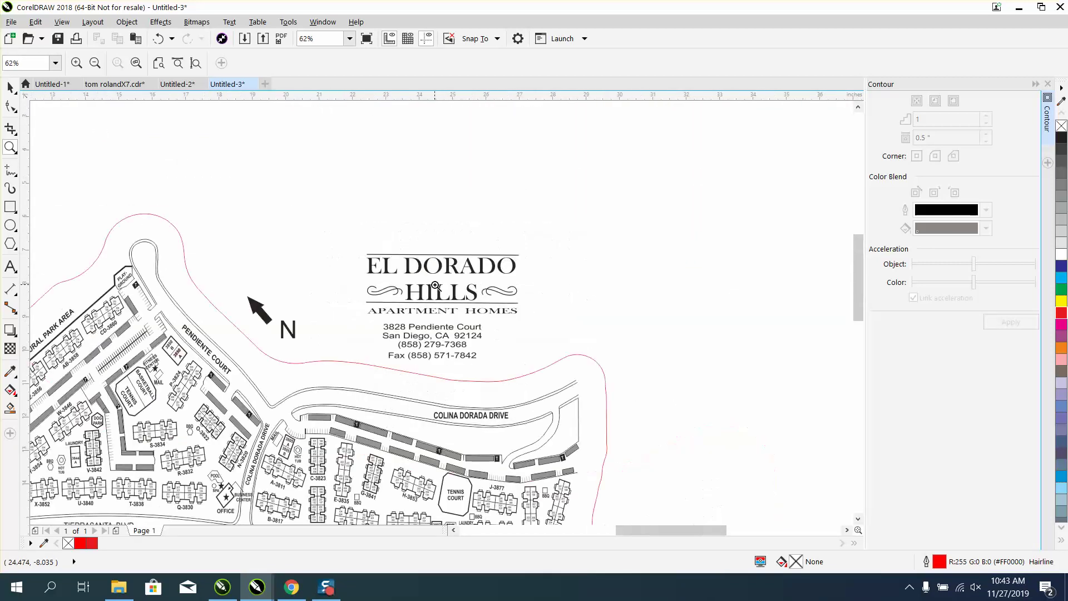
{"action": "right_click", "coordinate": [435, 285]}
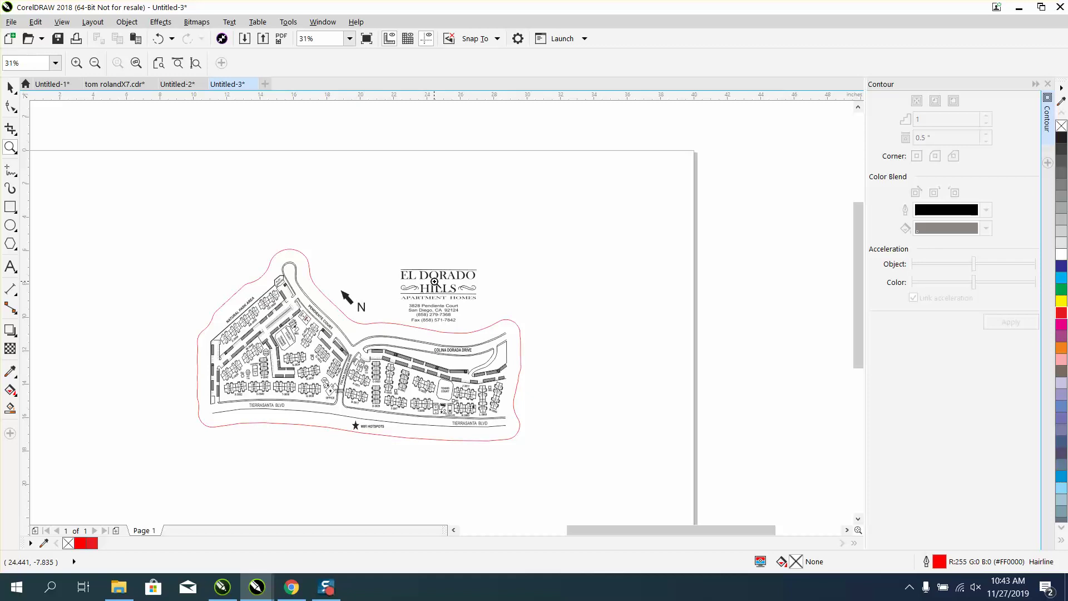